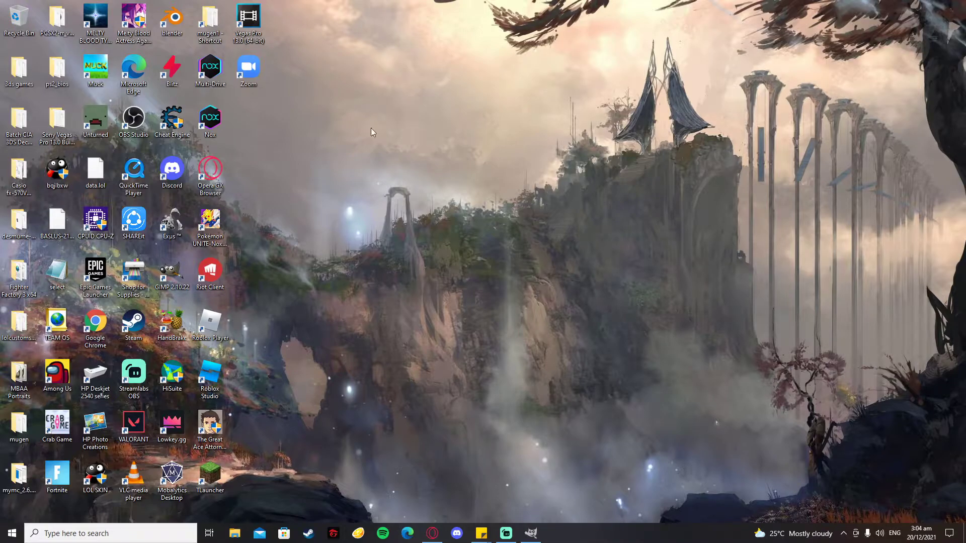
# Launch GIMP 2.10.22 from its desktop shortcut and wait for the empty editor.
pyautogui.moveTo(341, 133); pyautogui.dragTo(493, 355)
pyautogui.moveTo(378, 184); pyautogui.dragTo(389, 271)
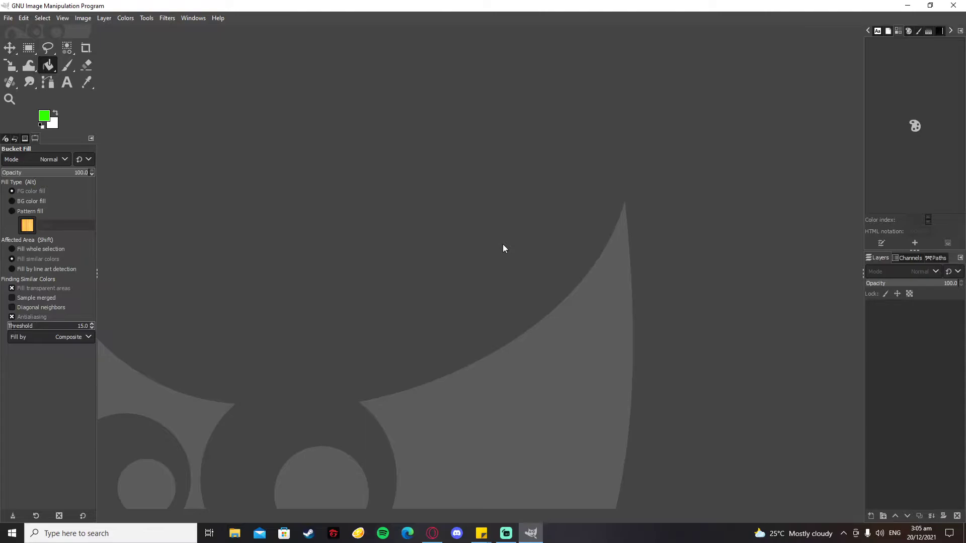
# Open 'Template mbaa LB (1).psd' from Documents > GIMP photos, converting it to built-in sRGB.
pyautogui.click(9, 18)
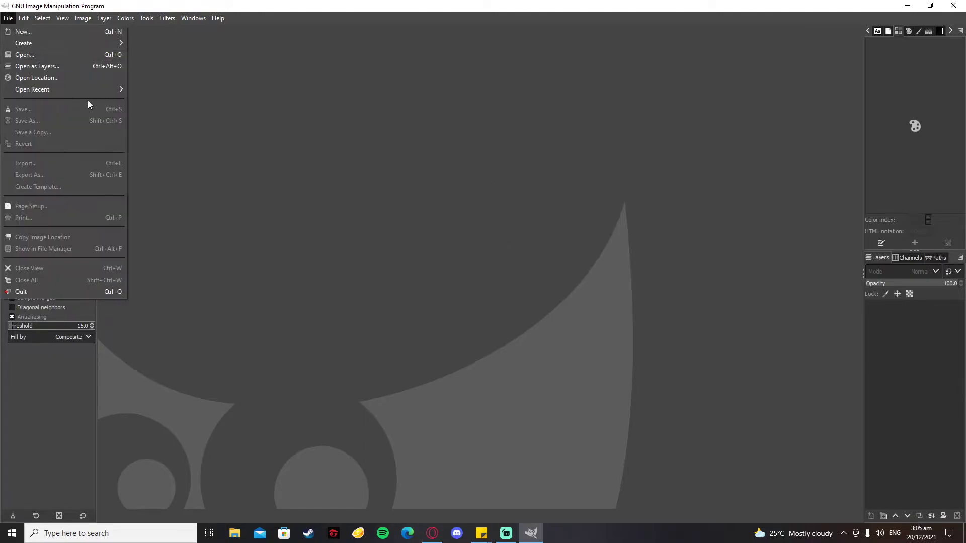
pyautogui.click(90, 55)
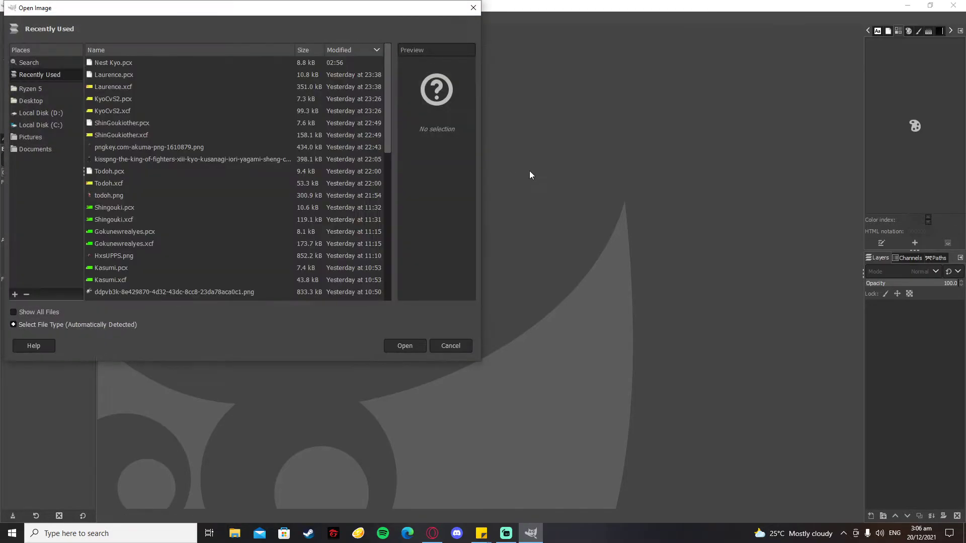
pyautogui.click(42, 136)
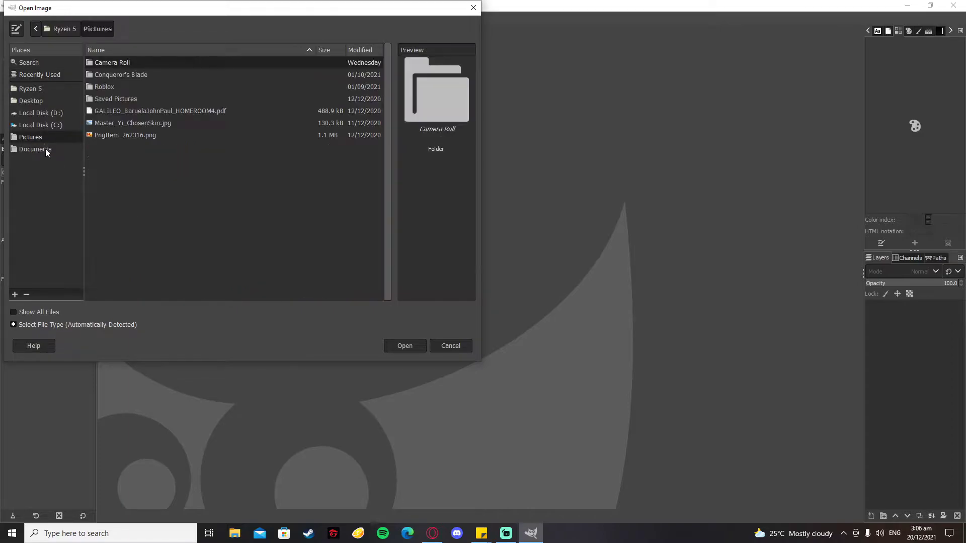
pyautogui.click(45, 149)
pyautogui.doubleClick(148, 159)
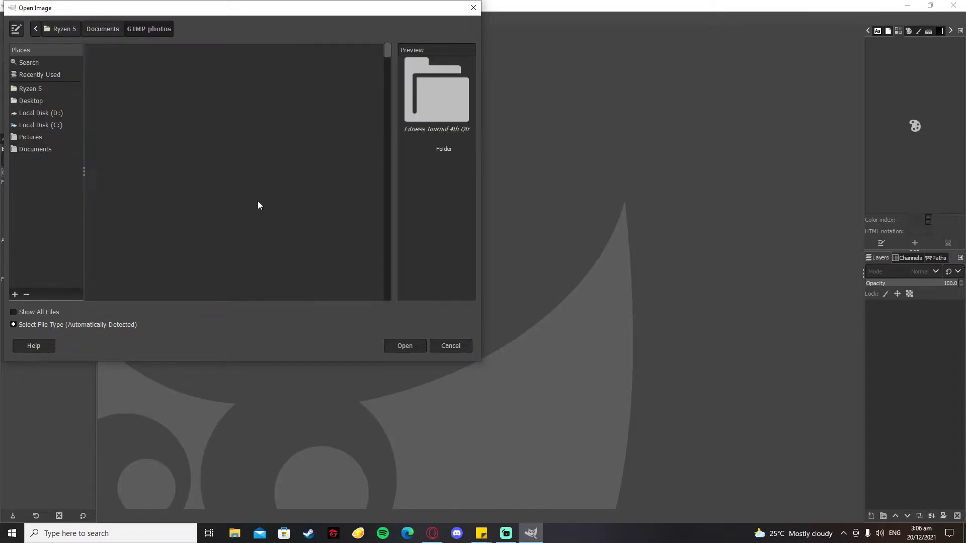
pyautogui.click(257, 201)
pyautogui.scroll(-15, 257, 198)
pyautogui.click(211, 216)
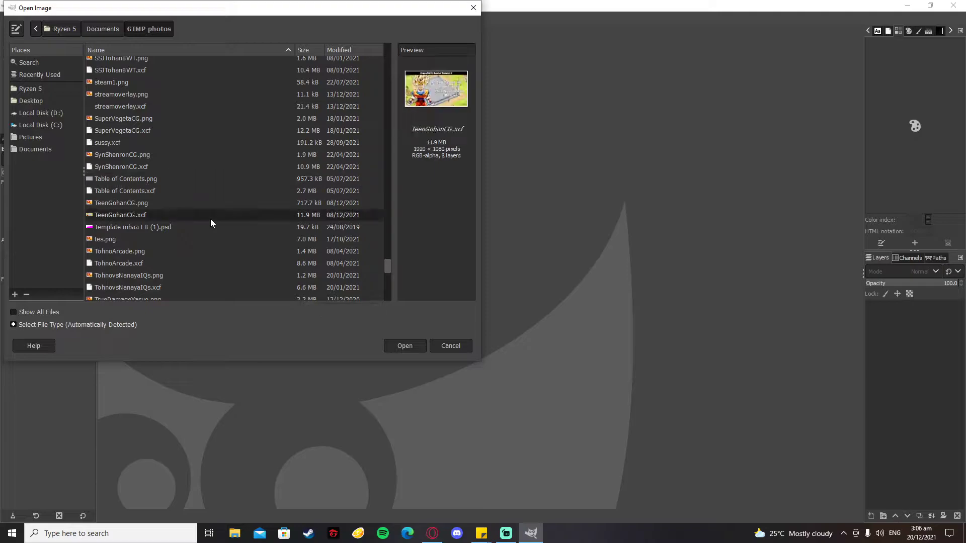
pyautogui.click(251, 227)
pyautogui.click(417, 345)
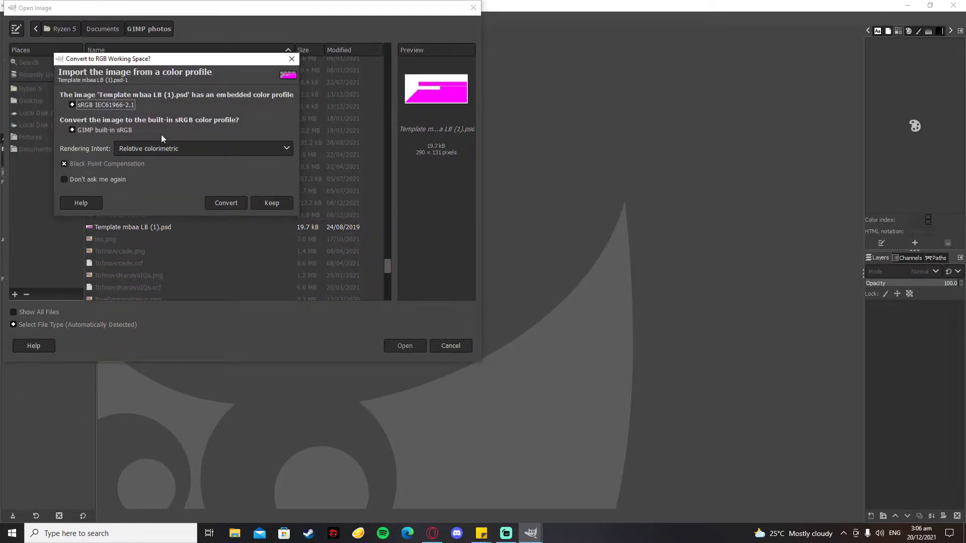
pyautogui.click(224, 206)
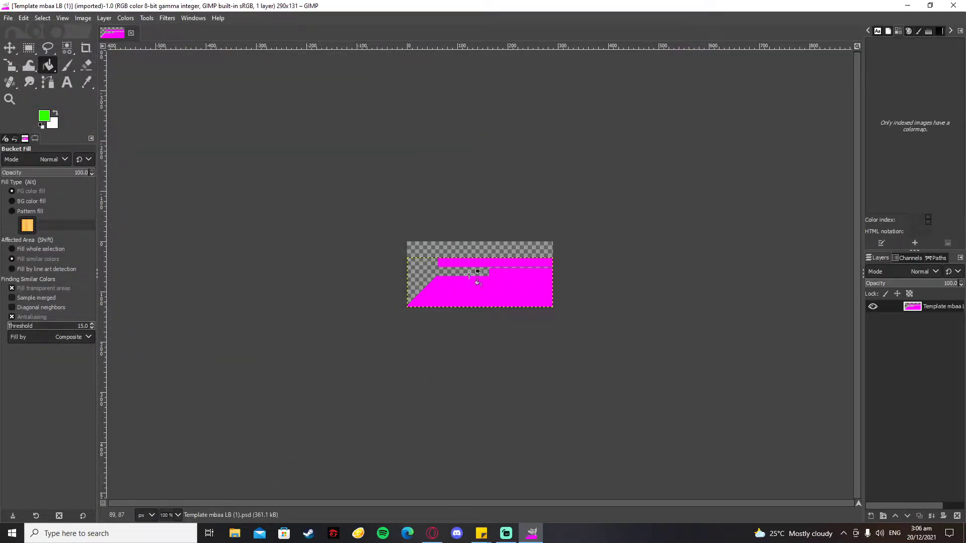
# Zoom the template canvas to 200%, switch to the Move tool, and open the File menu.
pyautogui.scroll(2, 463, 201)
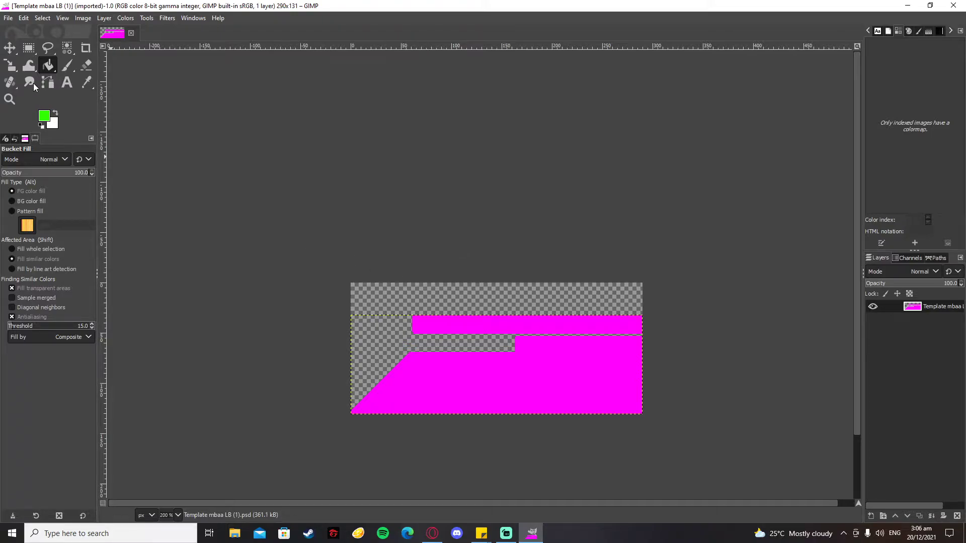
pyautogui.press('m')
pyautogui.moveTo(858, 304); pyautogui.dragTo(849, 392)
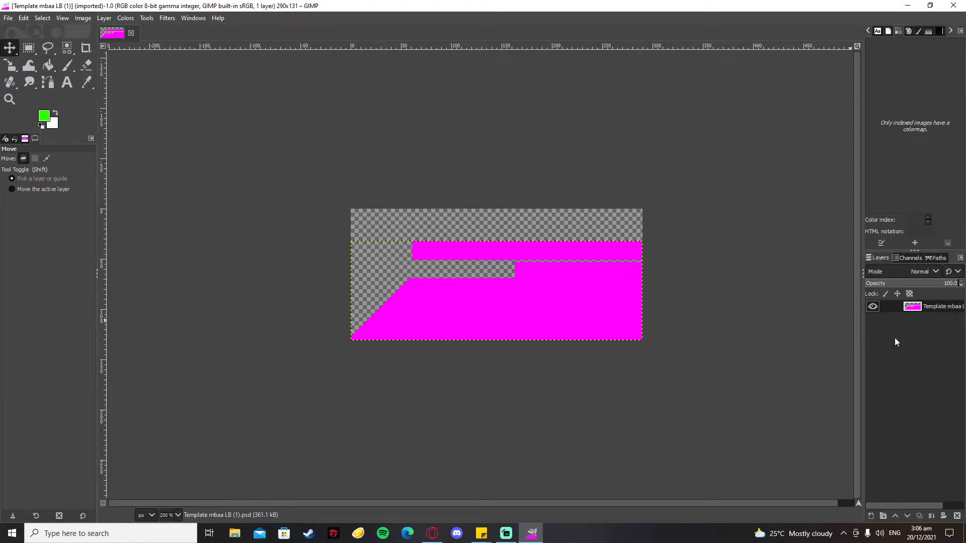
pyautogui.click(7, 18)
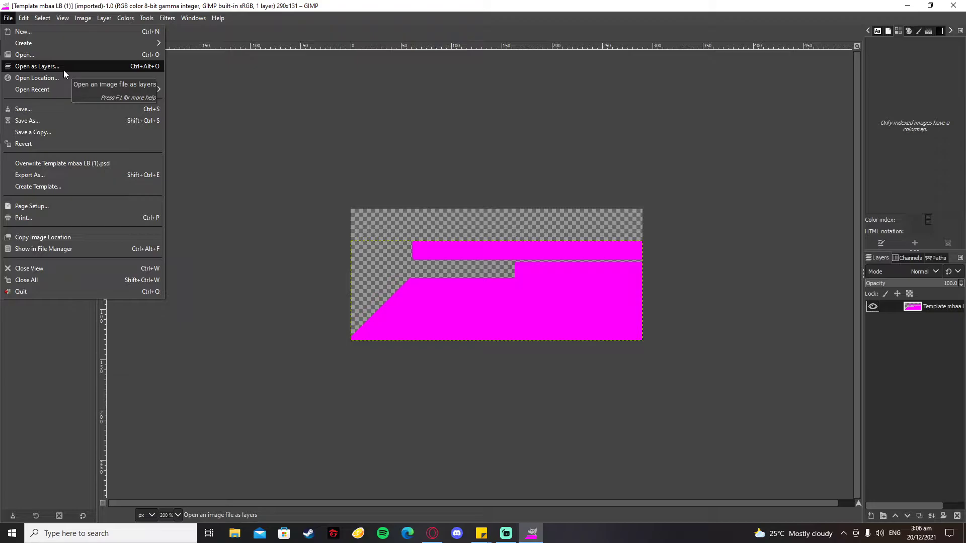
# Add EvilRyuPng.png from Documents > Layer Photos as a new layer.
pyautogui.click(63, 71)
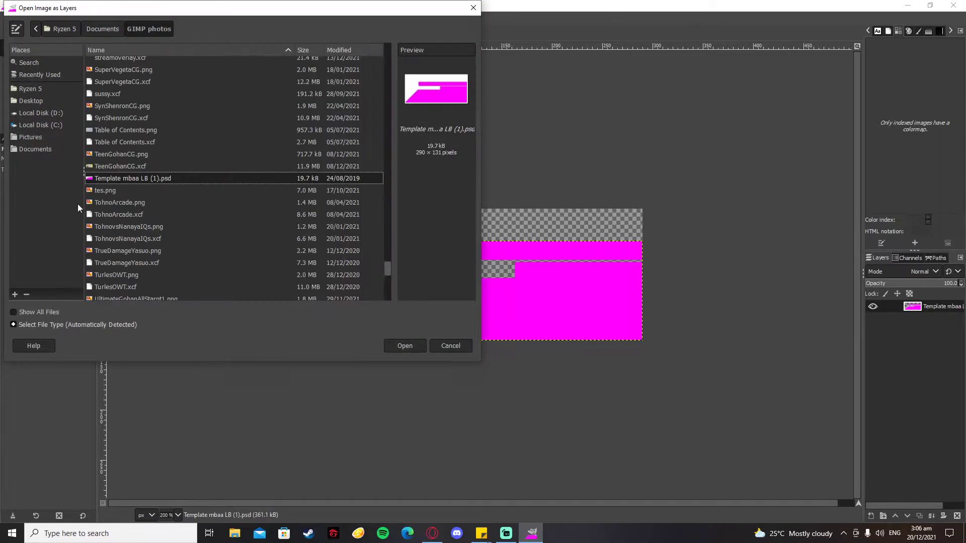
pyautogui.click(76, 151)
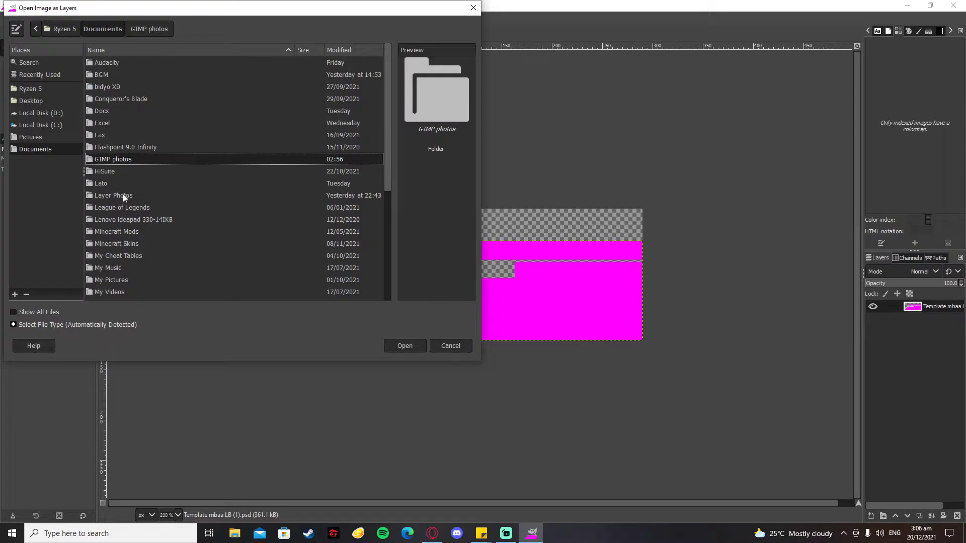
pyautogui.doubleClick(123, 196)
pyautogui.click(187, 157)
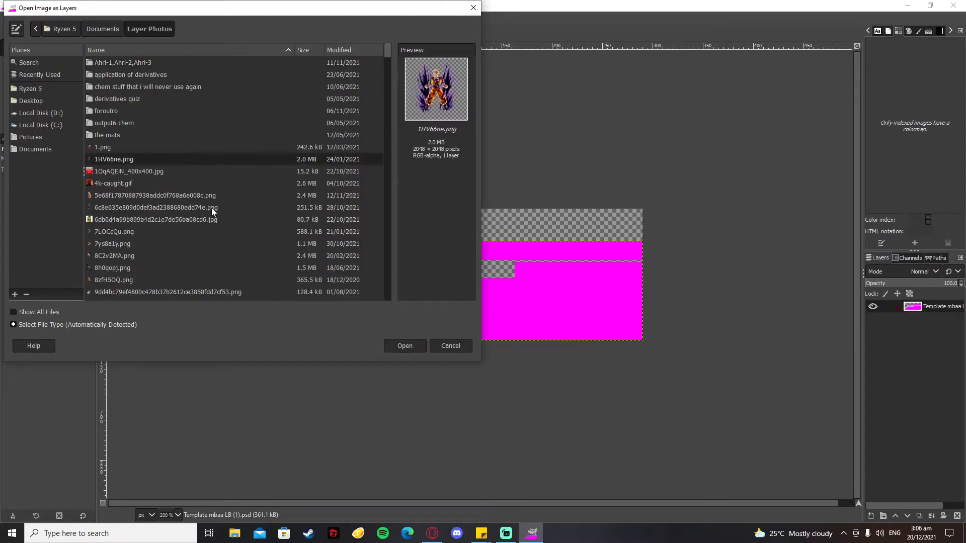
pyautogui.write('ev')
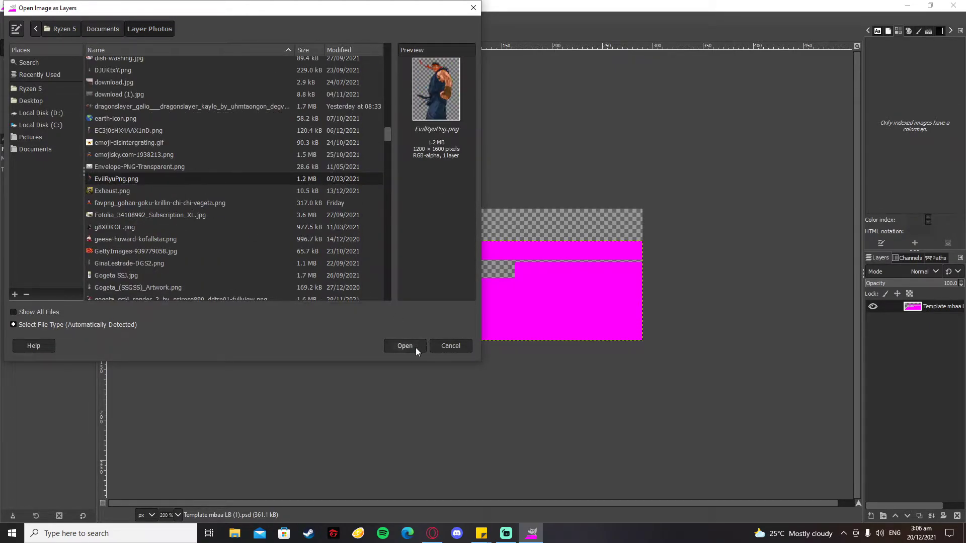
pyautogui.click(415, 347)
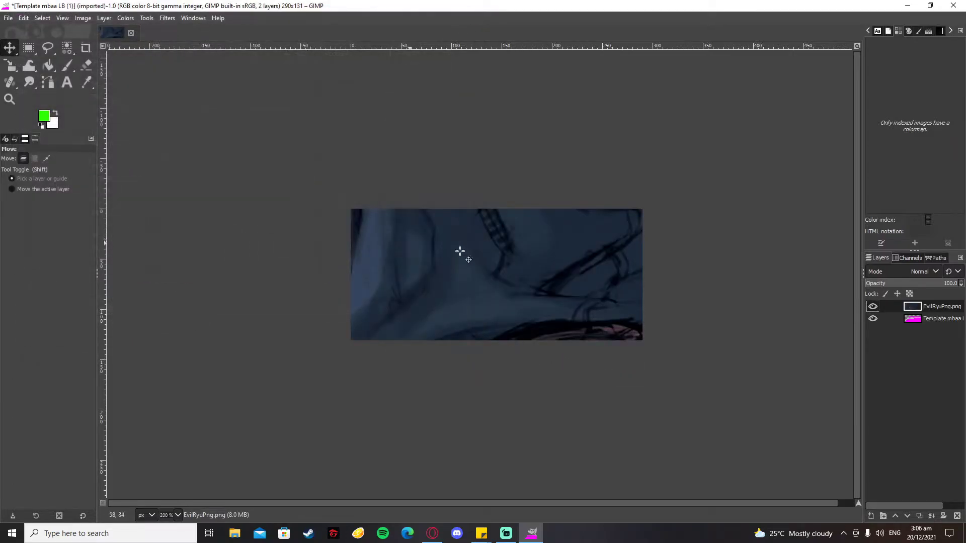
# Add Kasumi.pcx from MBAA Portraits as a top layer and drag it to the right.
pyautogui.click(8, 18)
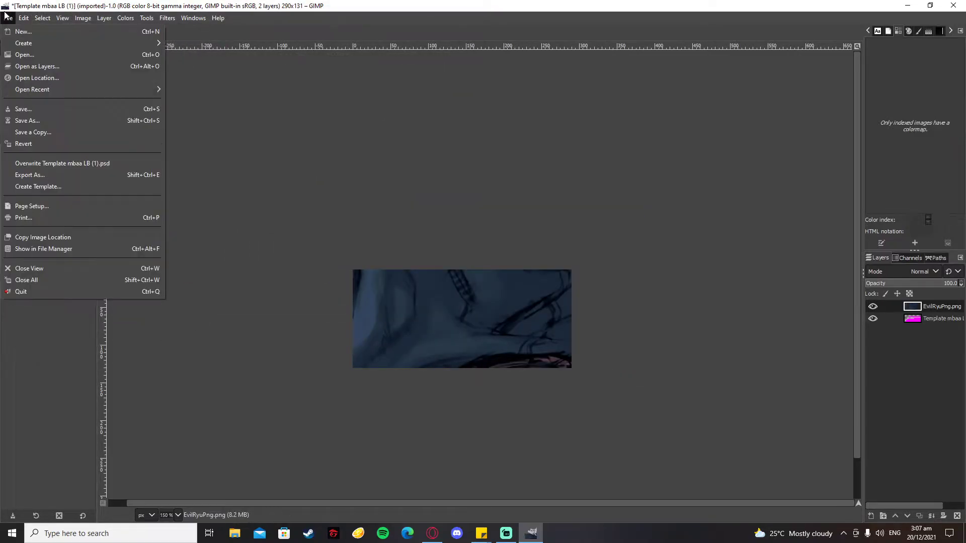
pyautogui.click(8, 18)
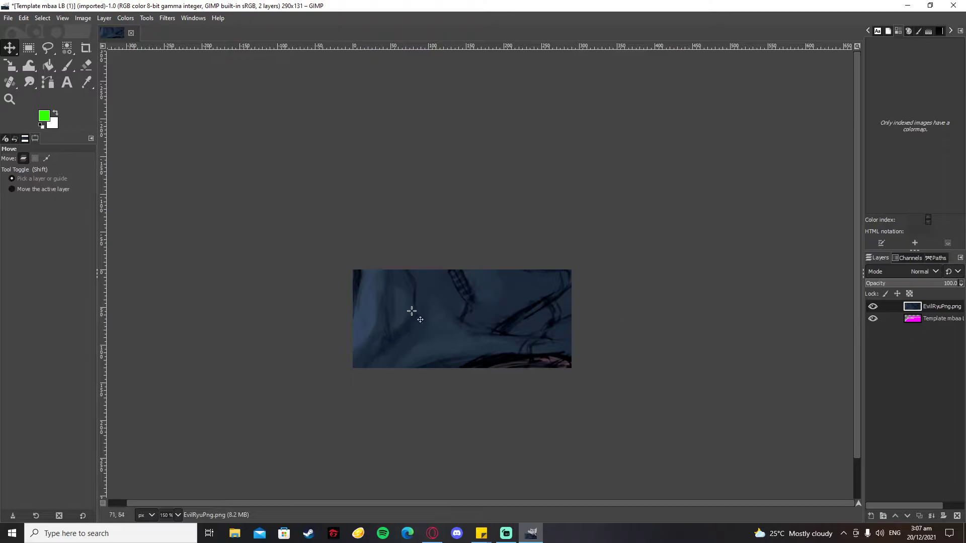
pyautogui.click(24, 18)
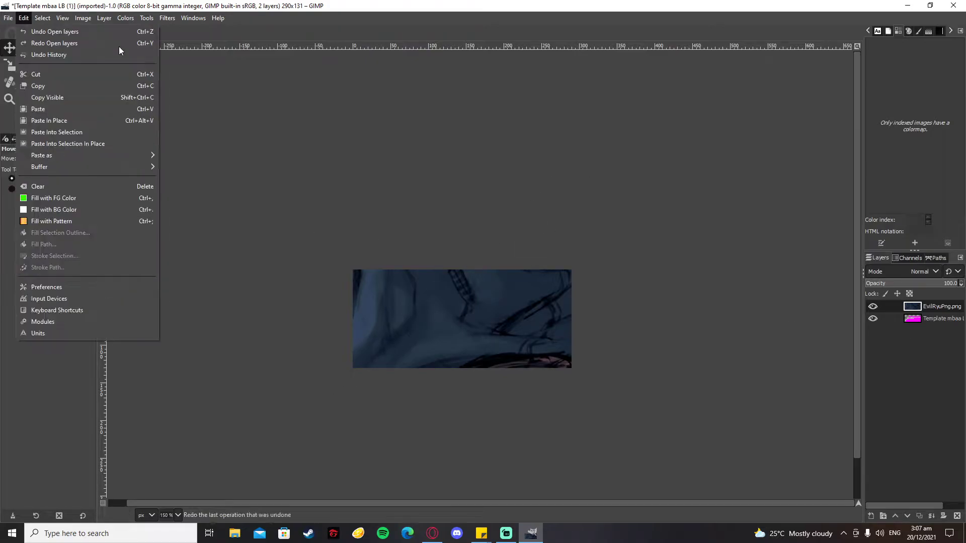
pyautogui.click(29, 66)
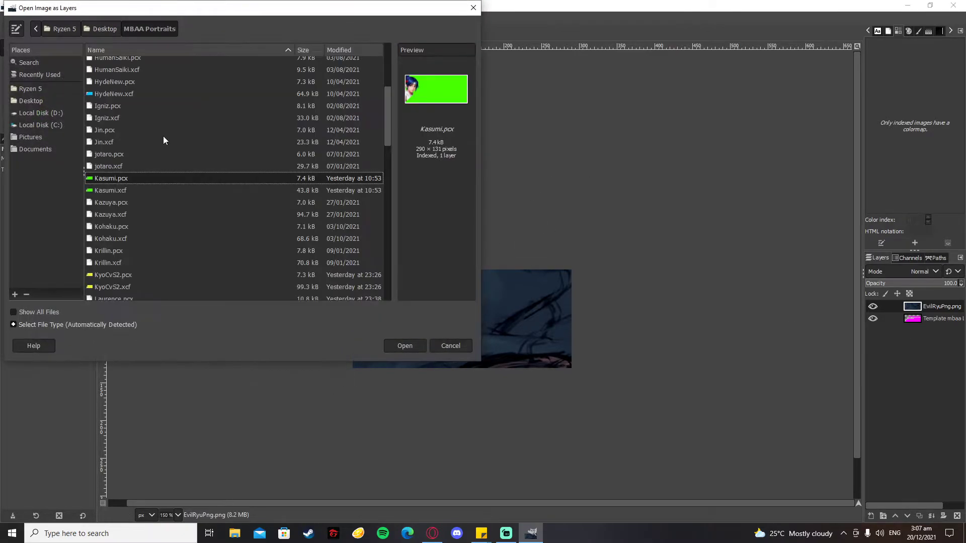
pyautogui.click(407, 345)
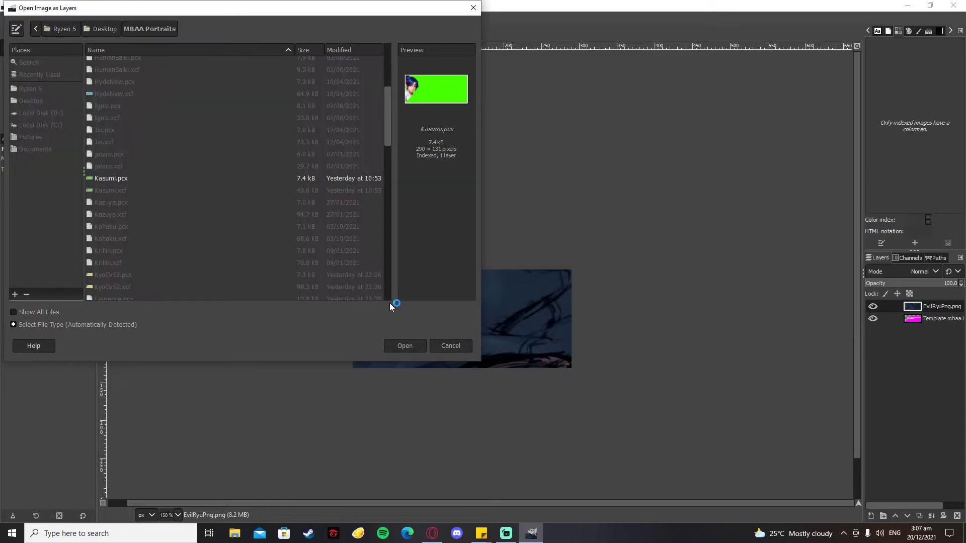
pyautogui.moveTo(490, 319); pyautogui.dragTo(624, 315)
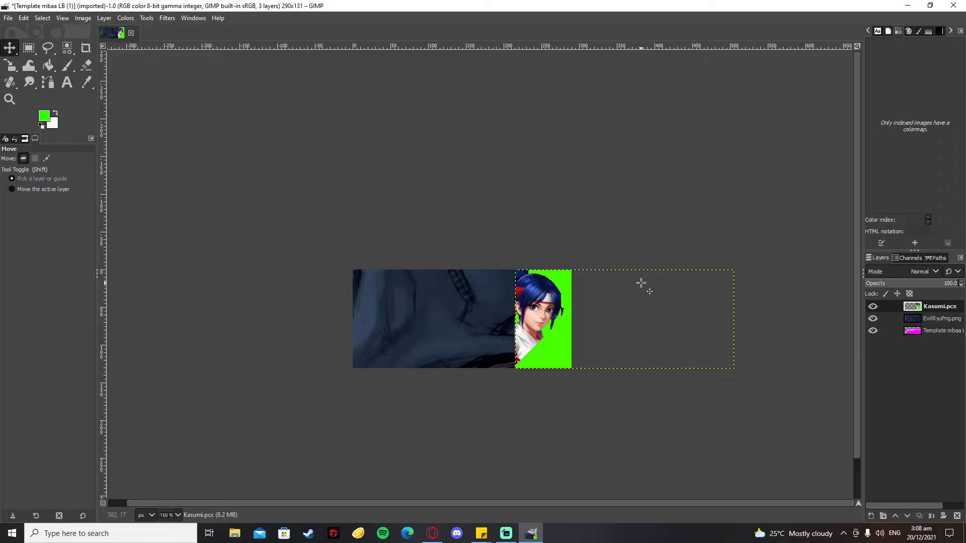
# Scale the EvilRyuPng.png layer down to about 650x866 and nudge it left.
pyautogui.click(9, 64)
pyautogui.click(930, 319)
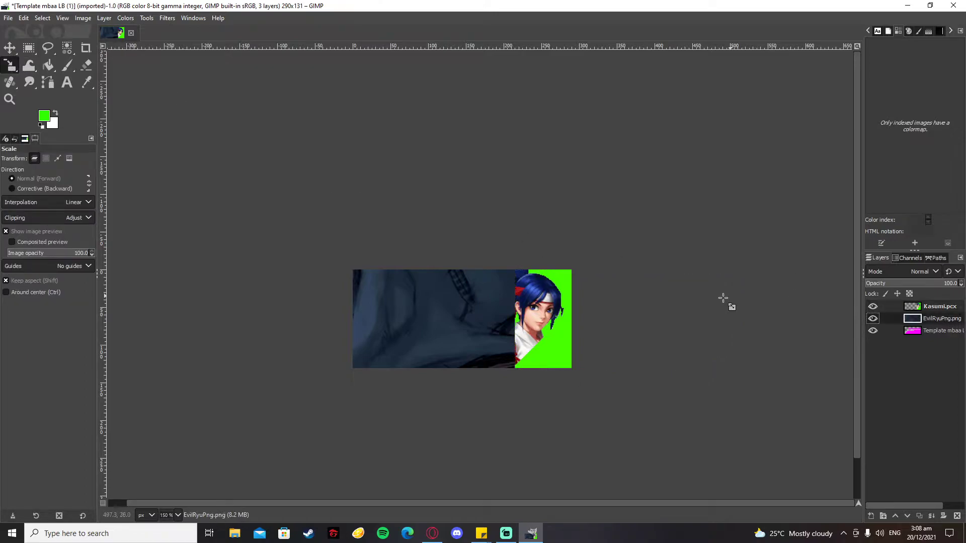
pyautogui.scroll(-1, 501, 287)
pyautogui.scroll(-1, 403, 265)
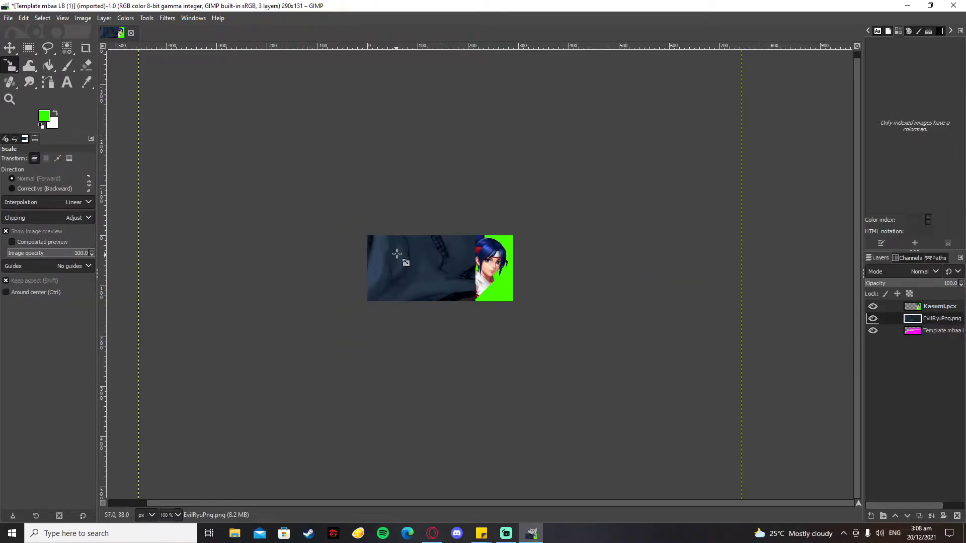
pyautogui.click(682, 86)
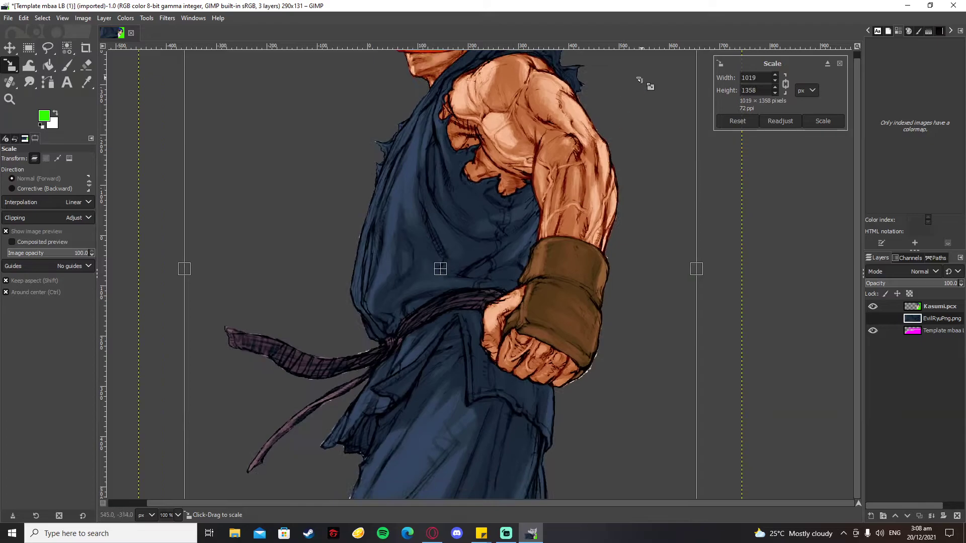
pyautogui.moveTo(639, 80); pyautogui.dragTo(493, 205)
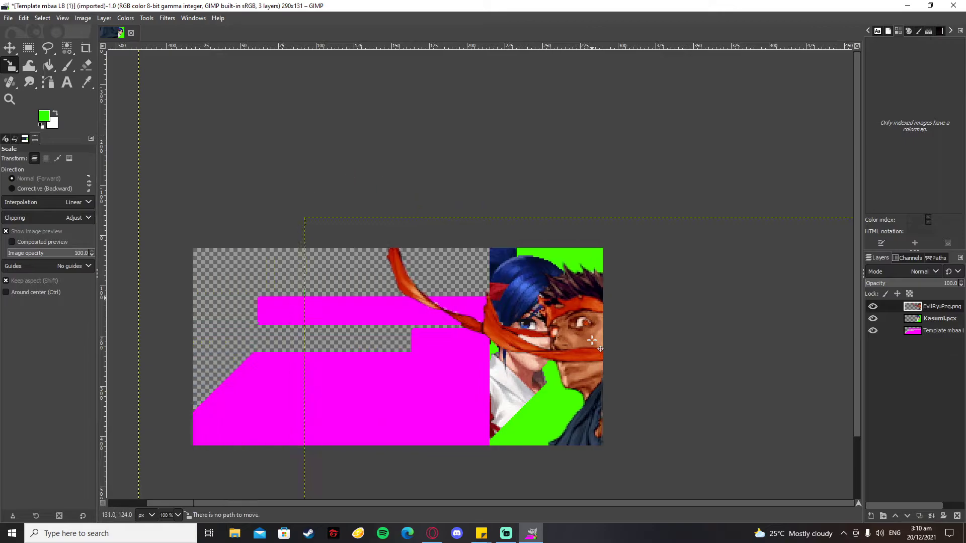
pyautogui.moveTo(652, 348); pyautogui.dragTo(600, 349)
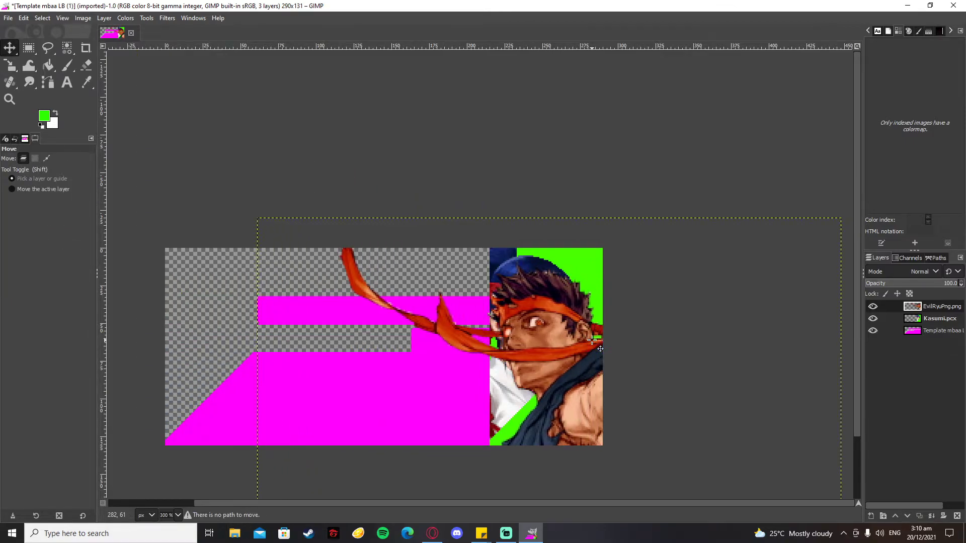
pyautogui.press('Left')
pyautogui.press('Left')
pyautogui.press('Left')
pyautogui.press('Left')
pyautogui.press('Left')
pyautogui.press('Left')
pyautogui.press('Left')
pyautogui.press('Left')
pyautogui.press('Left')
pyautogui.press('Left')
pyautogui.press('Left')
pyautogui.press('Left')
pyautogui.press('Left')
pyautogui.press('Left')
pyautogui.press('Left')
pyautogui.press('Left')
pyautogui.press('Left')
pyautogui.press('Left')
pyautogui.press('Left')
pyautogui.press('Left')
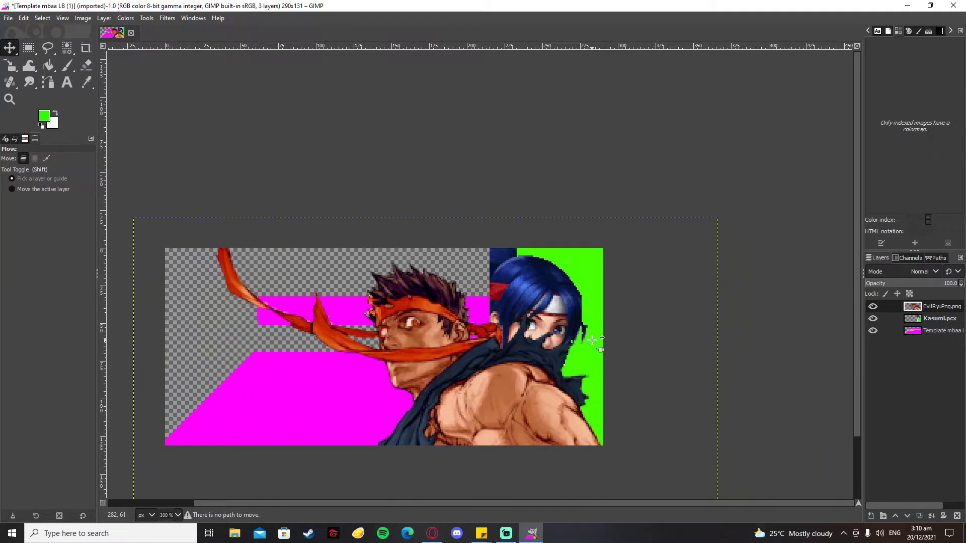
pyautogui.press('Left')
pyautogui.press('Left')
pyautogui.press('Left')
pyautogui.press('Left')
pyautogui.press('Left')
pyautogui.press('Left')
pyautogui.press('Left')
pyautogui.press('Left')
pyautogui.press('Left')
pyautogui.press('Left')
pyautogui.press('Left')
pyautogui.press('Left')
pyautogui.press('Left')
pyautogui.press('Left')
pyautogui.press('Left')
pyautogui.press('Left')
pyautogui.press('Left')
pyautogui.press('Left')
pyautogui.press('Left')
pyautogui.press('Left')
# Make the Kasumi.pcx reference layer active with the Move tool selected.
pyautogui.hotkey('shift', 's')
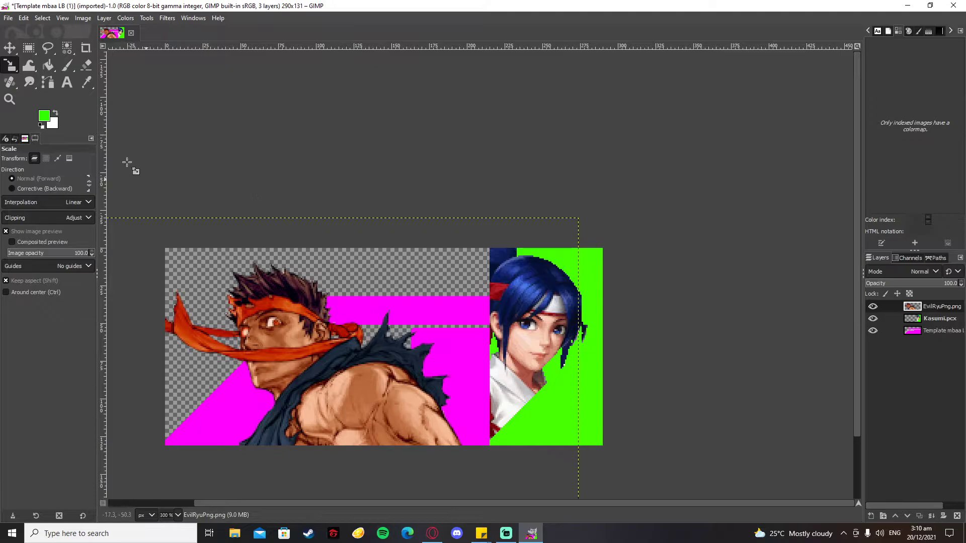
pyautogui.click(934, 330)
pyautogui.click(944, 321)
pyautogui.click(947, 310)
pyautogui.click(940, 318)
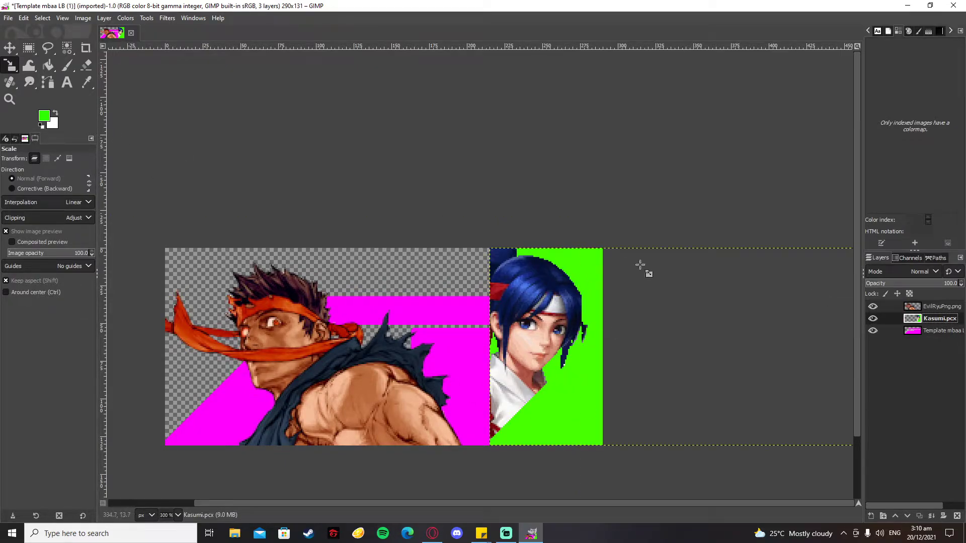
pyautogui.press('m')
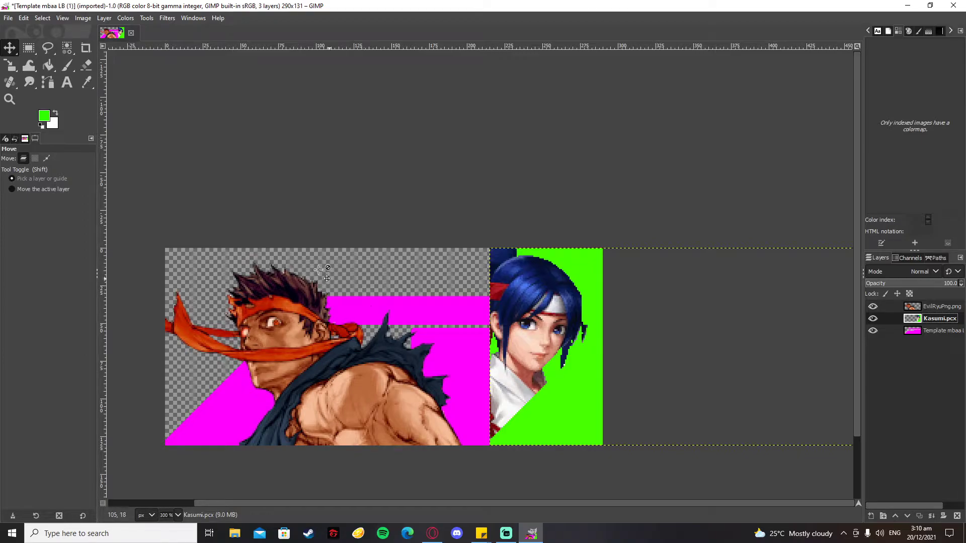
# Delete the Kasumi reference layer and flip the Evil Ryu portrait horizontally to face right.
pyautogui.hotkey('ctrl', 'z')
pyautogui.hotkey('shift', 'f')
pyautogui.click(307, 364)
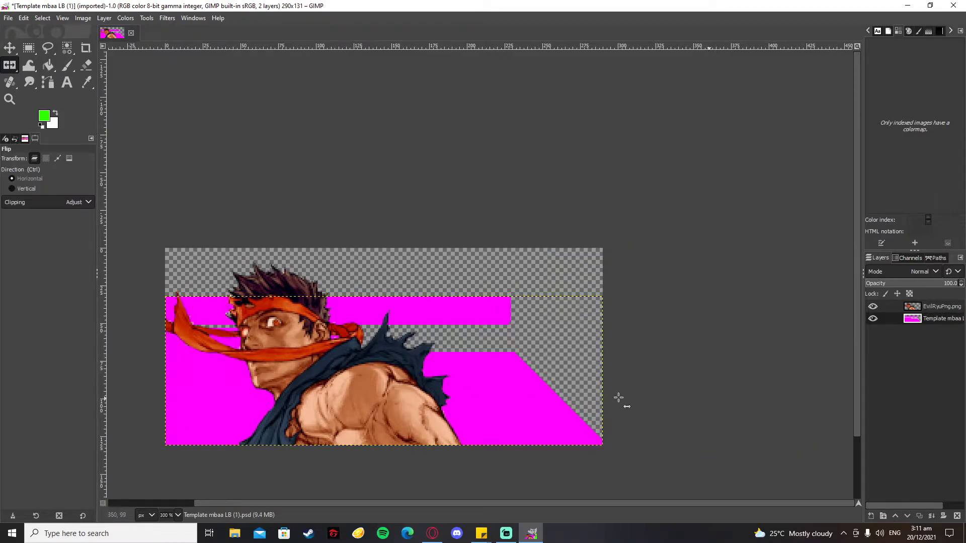
pyautogui.hotkey('ctrl', 'z')
pyautogui.press('pageup')
pyautogui.click(298, 486)
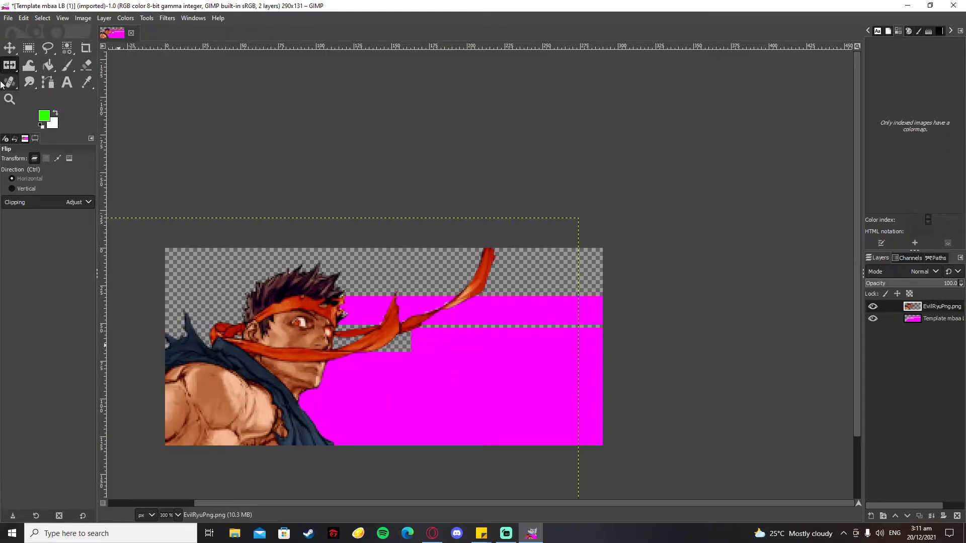
# Move the template layer above the Evil Ryu portrait and merge the visible layers into one.
pyautogui.press('m')
pyautogui.moveTo(936, 318)
pyautogui.mouseDown()
pyautogui.moveTo(936, 305)
pyautogui.moveTo(931, 335)
pyautogui.moveTo(939, 310)
pyautogui.mouseUp()
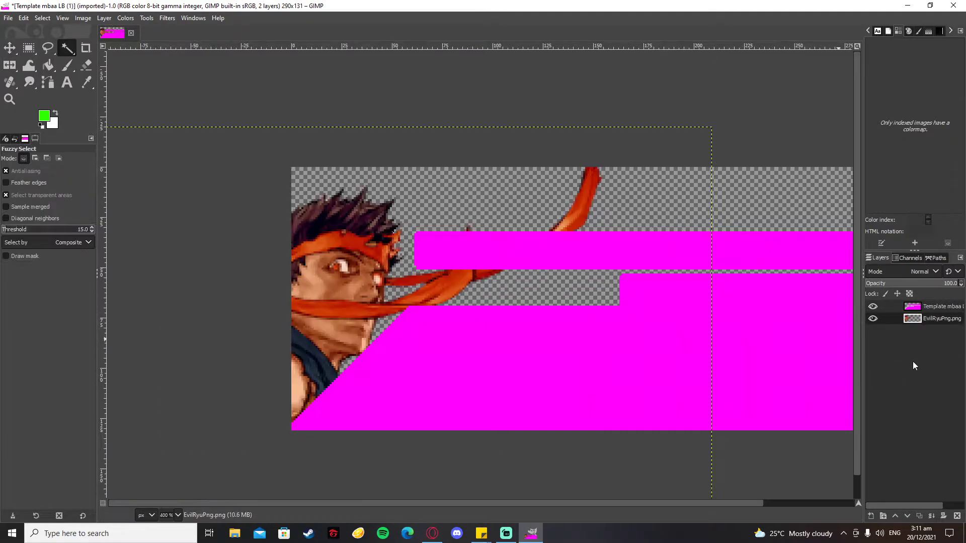
pyautogui.rightClick(914, 366)
pyautogui.click(956, 430)
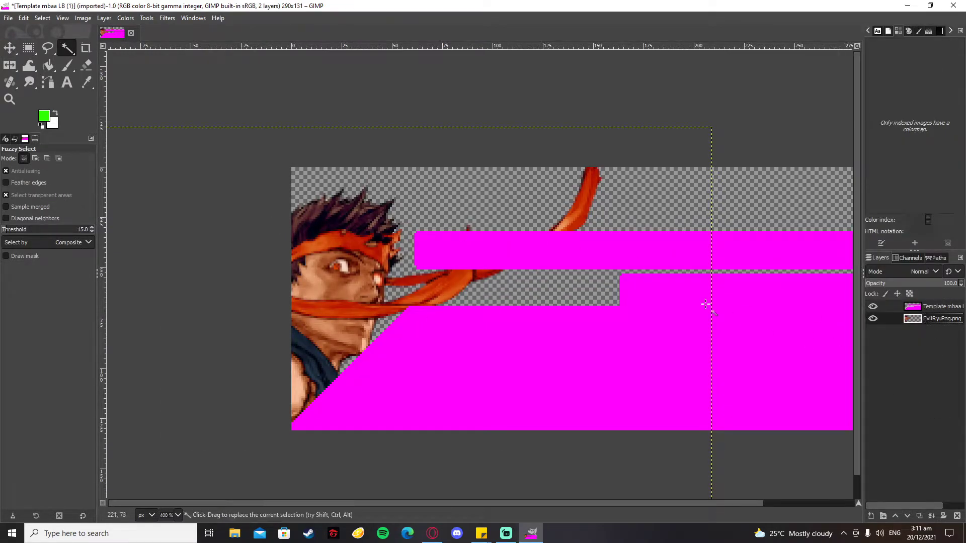
pyautogui.press('-')
pyautogui.rightClick(886, 385)
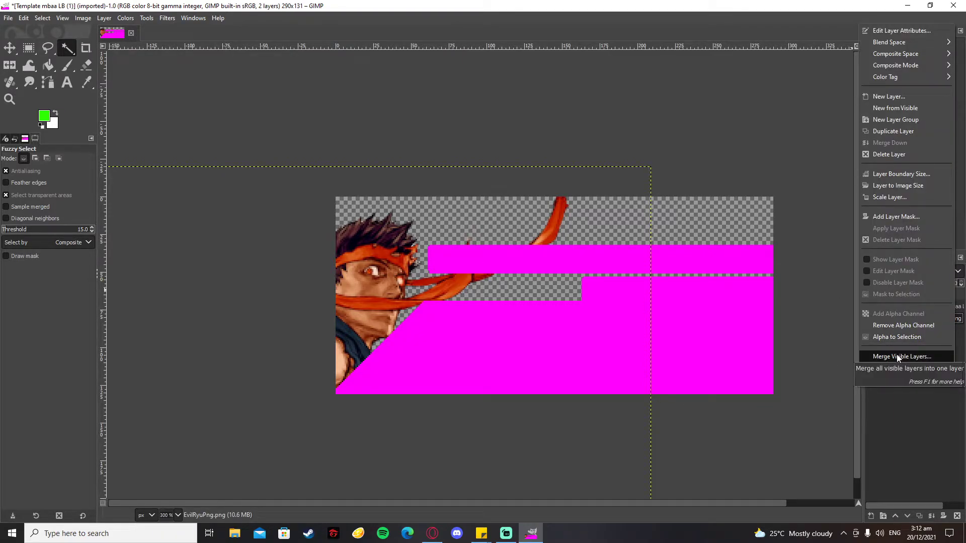
pyautogui.click(897, 356)
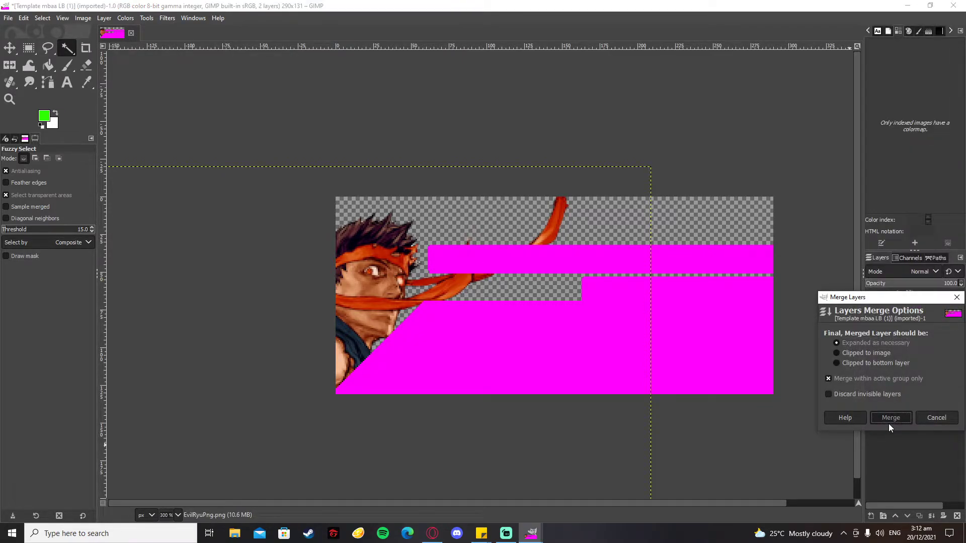
pyautogui.click(890, 418)
pyautogui.hotkey('shift', 'o')
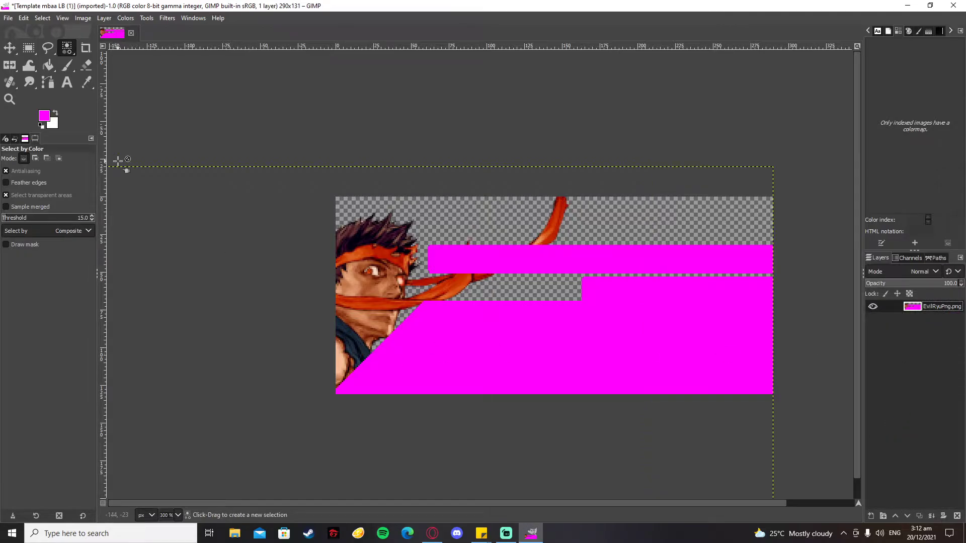
# Convert the image via Image > Mode > Indexed with a generated optimum palette of 255 colours.
pyautogui.click(83, 18)
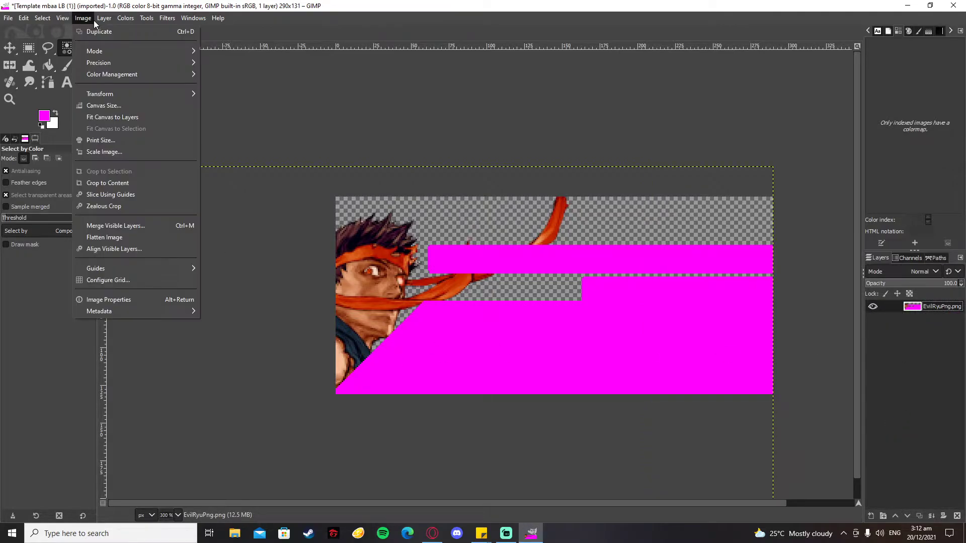
pyautogui.click(84, 18)
pyautogui.doubleClick(83, 18)
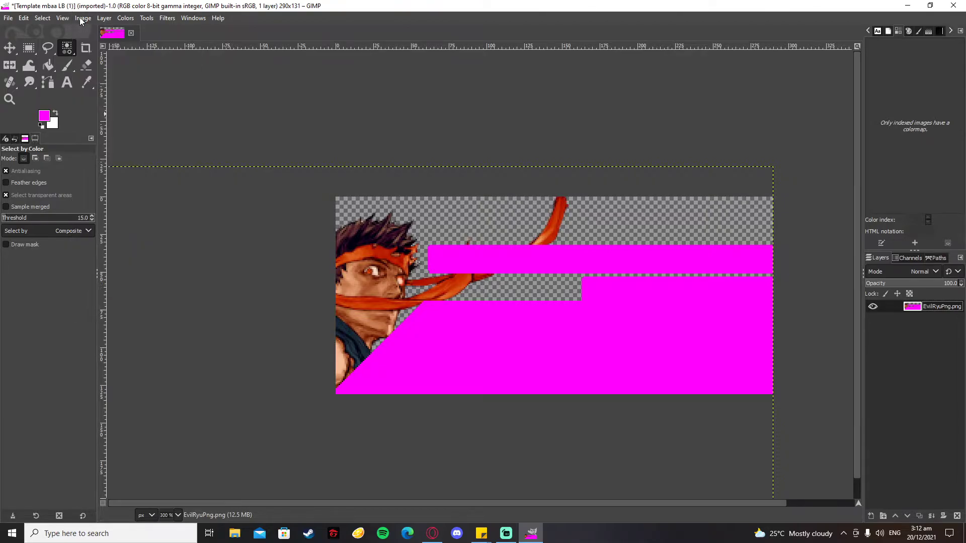
pyautogui.click(83, 18)
pyautogui.moveTo(91, 55)
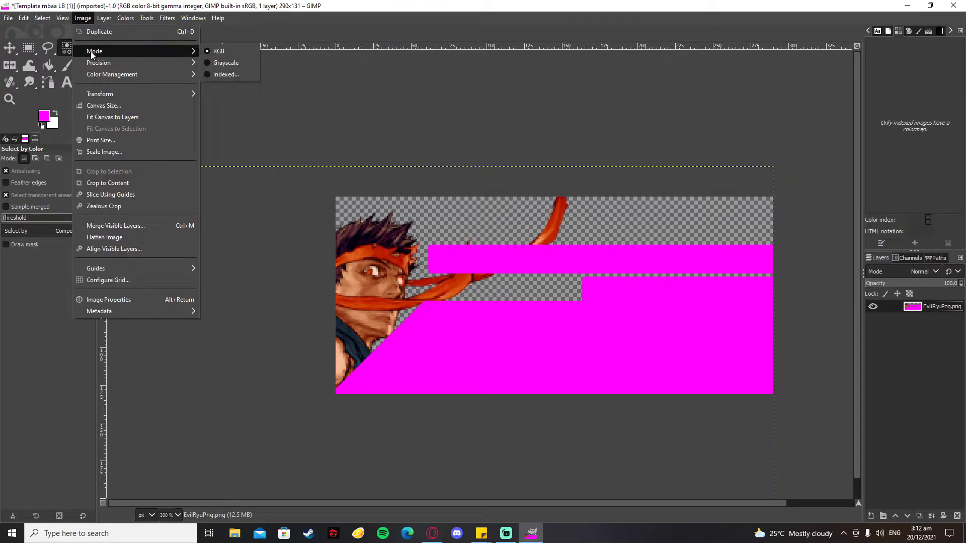
pyautogui.click(248, 73)
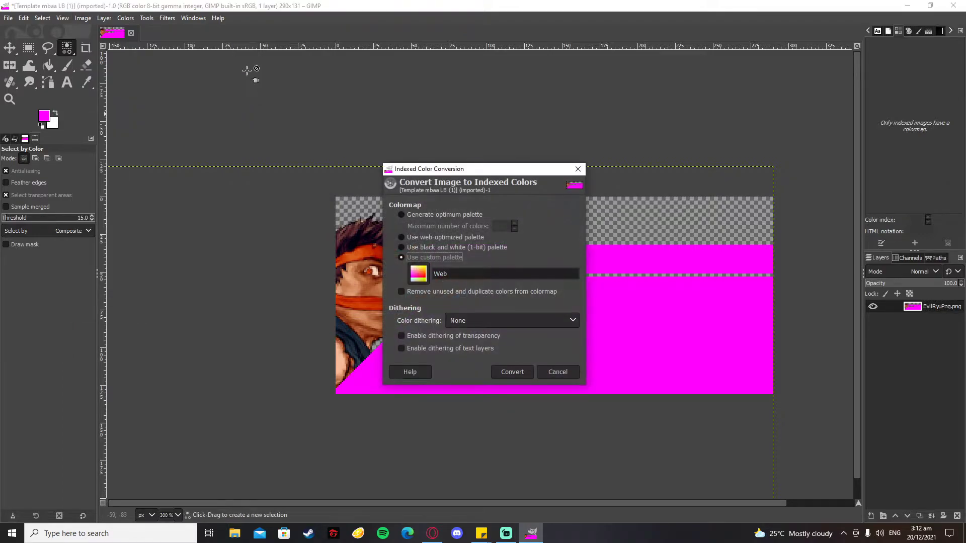
pyautogui.click(446, 215)
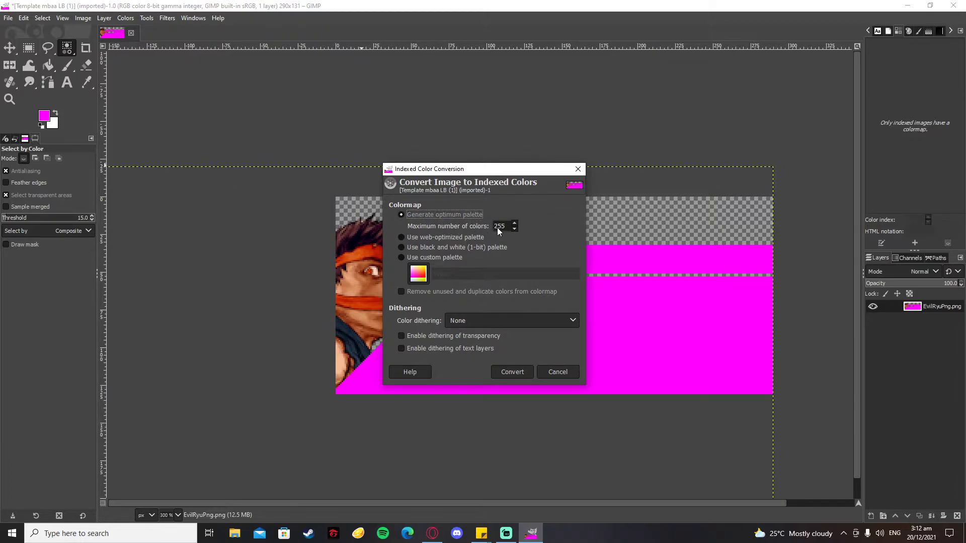
pyautogui.click(512, 372)
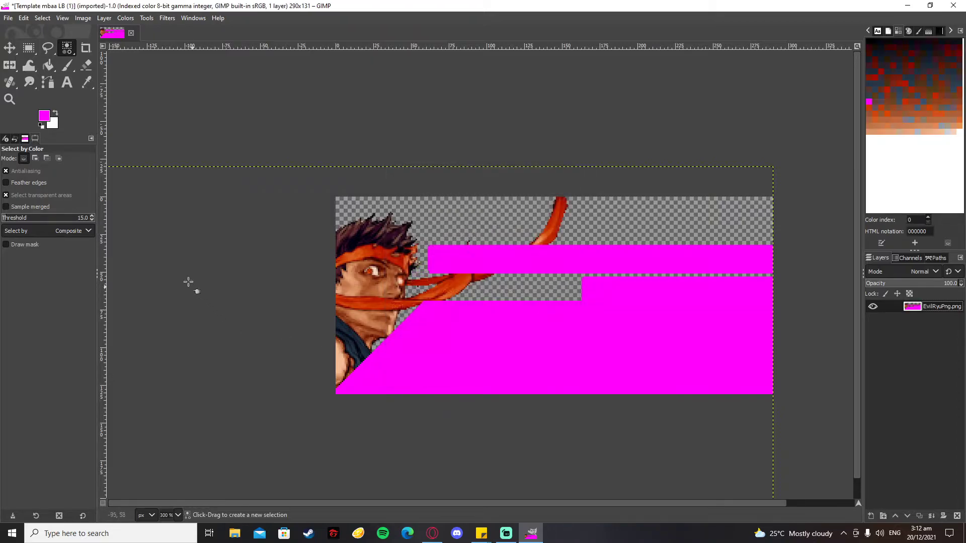
# Pick the template magenta as foreground colour and select the transparent checkerboard by colour.
pyautogui.click(84, 84)
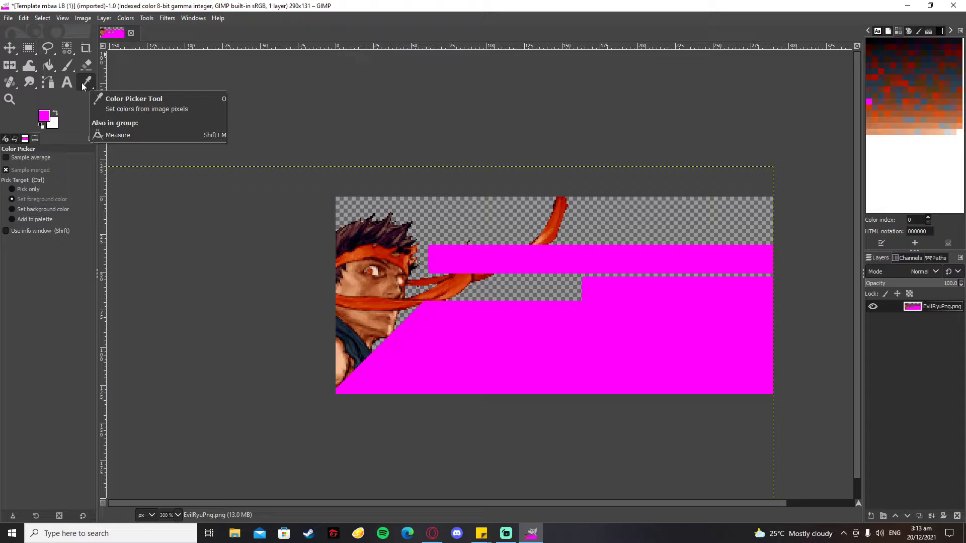
pyautogui.click(661, 262)
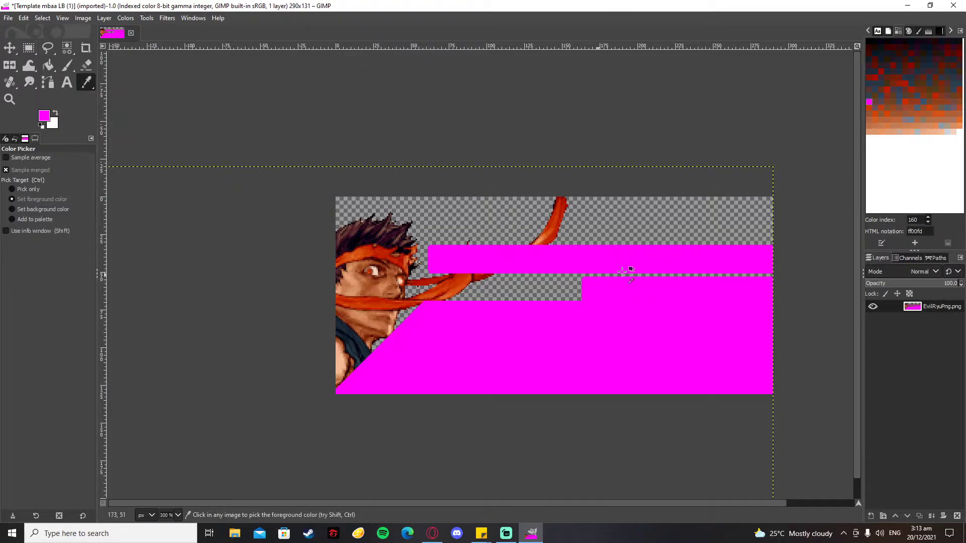
pyautogui.click(72, 53)
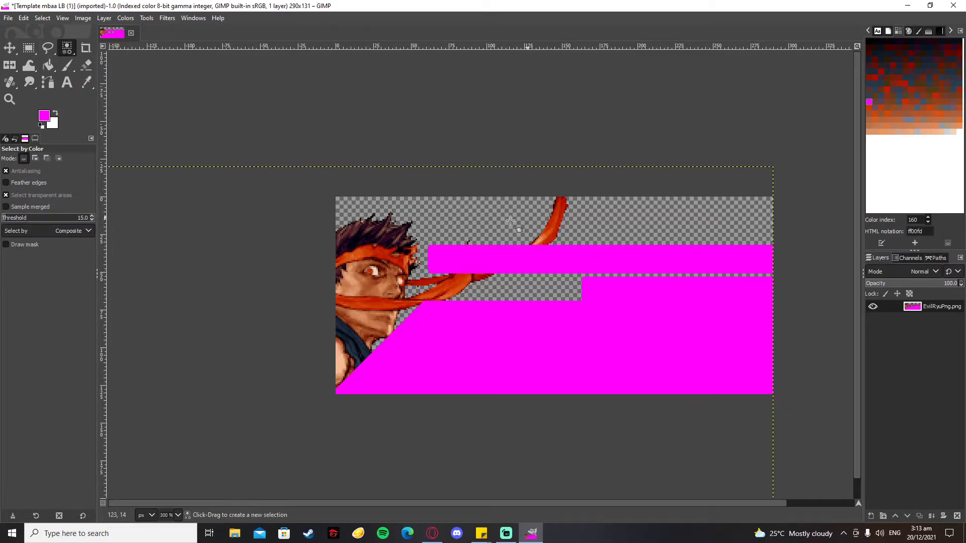
pyautogui.scroll(1, 452, 211)
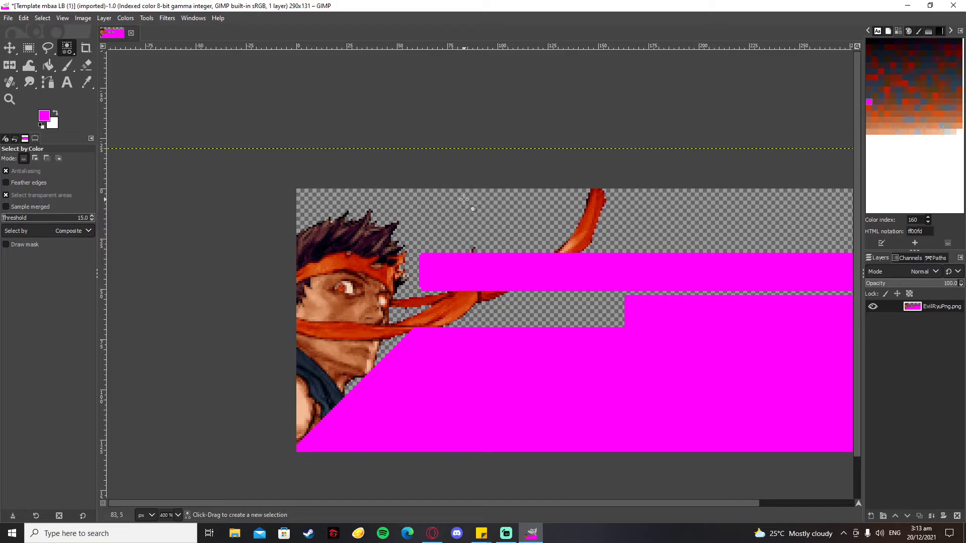
pyautogui.click(464, 199)
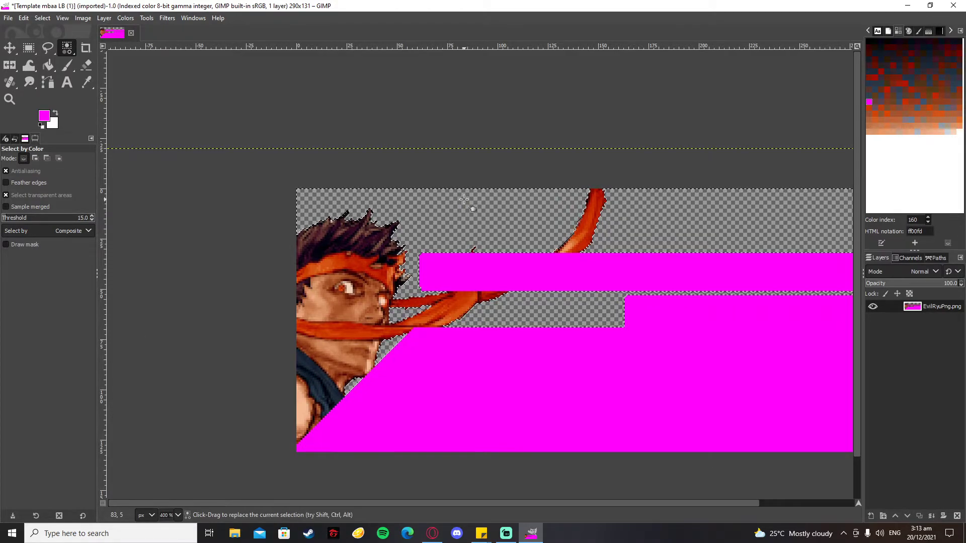
# Bucket-fill the transparent areas above the hair and beside the jaw with magenta.
pyautogui.click(49, 66)
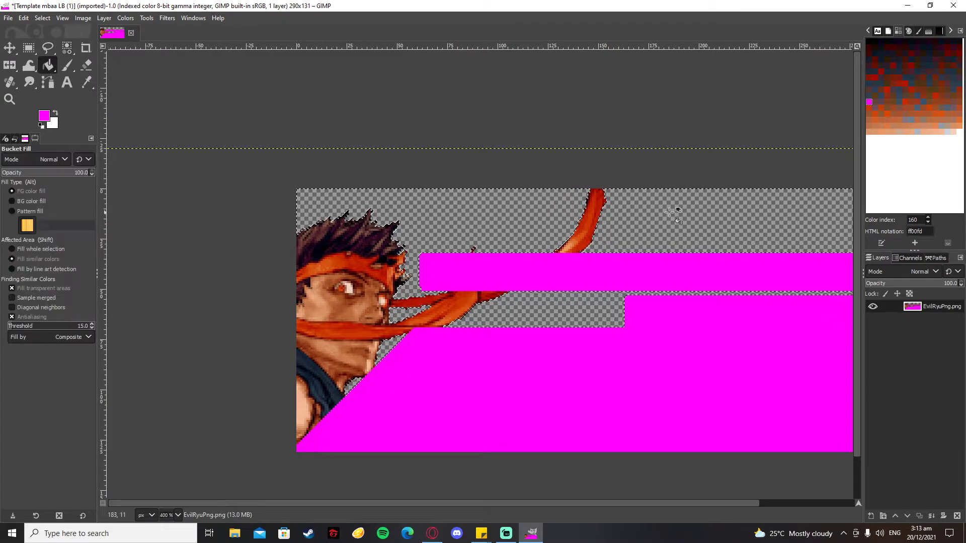
pyautogui.click(301, 215)
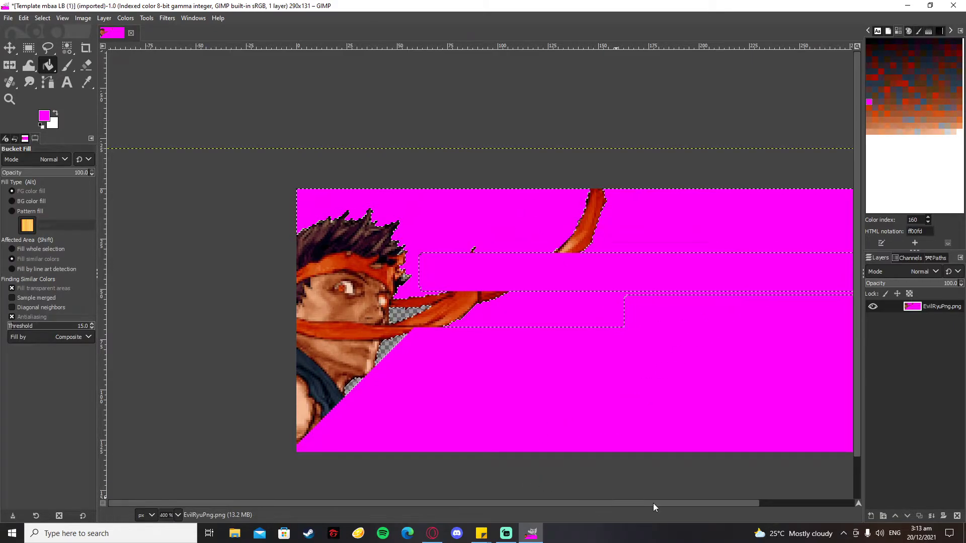
pyautogui.hscroll(3, 653, 503)
pyautogui.scroll(4, 215, 334)
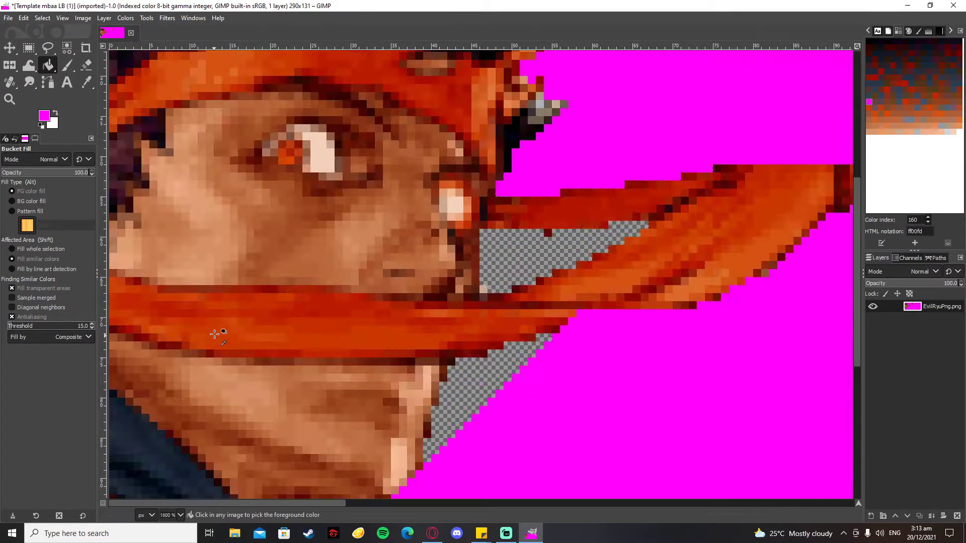
pyautogui.click(491, 391)
pyautogui.scroll(-2, 509, 356)
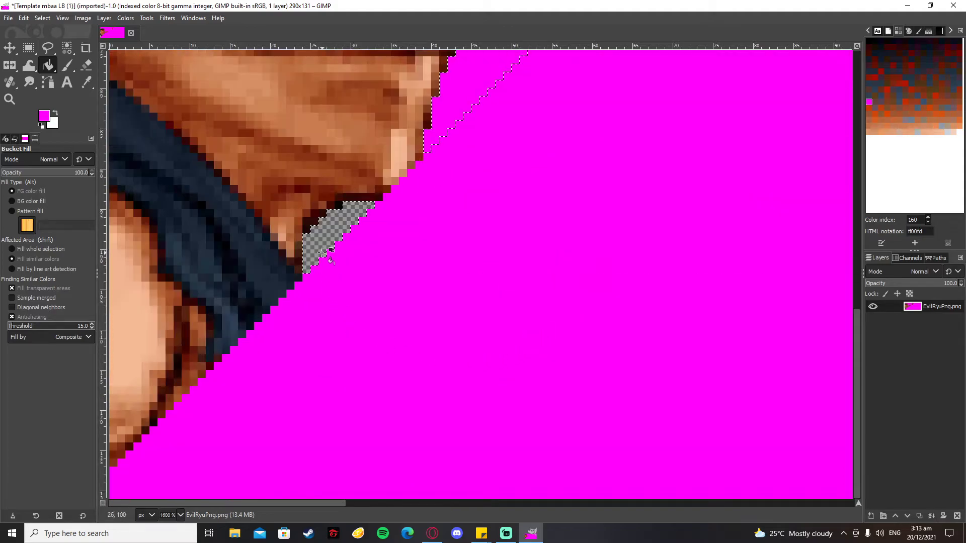
pyautogui.scroll(-2, 578, 201)
pyautogui.hscroll(7, 643, 503)
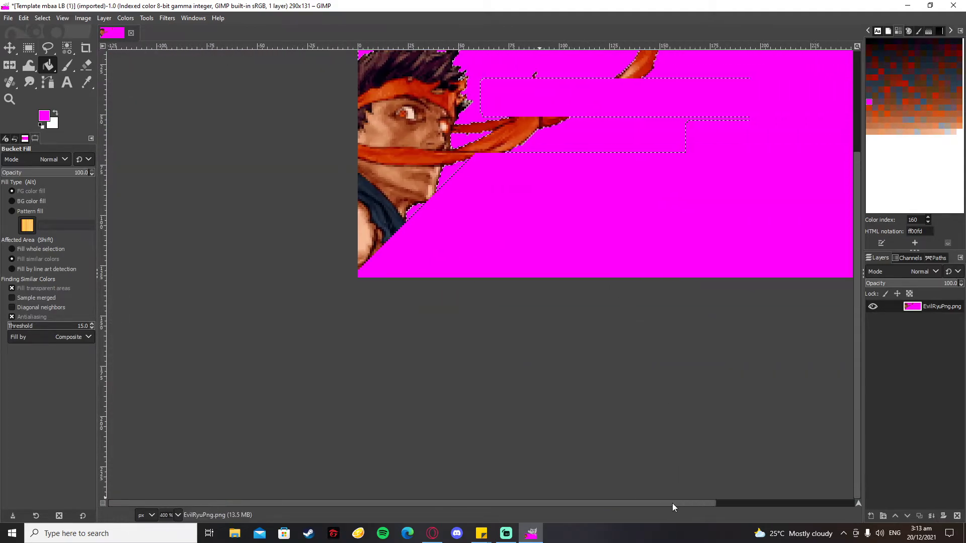
pyautogui.scroll(2, 277, 108)
pyautogui.scroll(1, 328, 155)
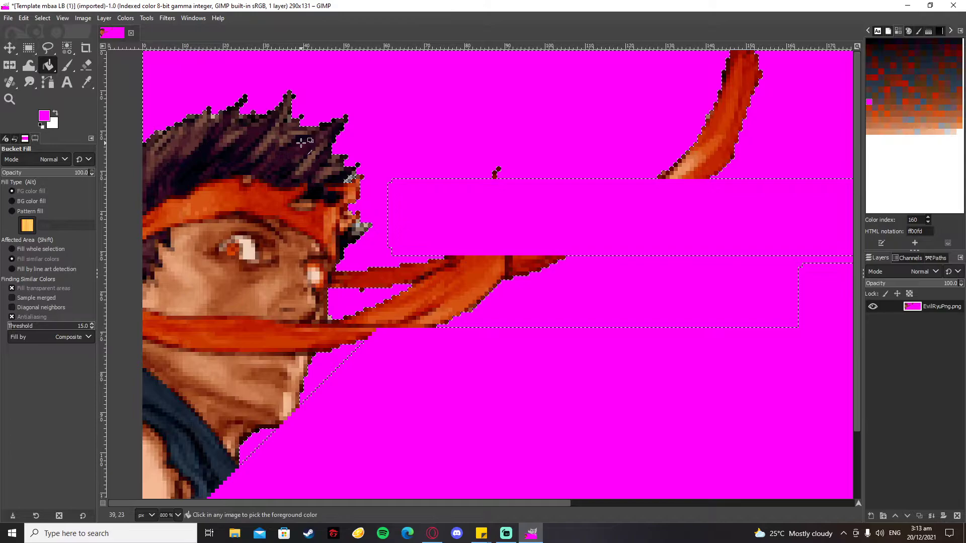
pyautogui.scroll(2, 499, 258)
pyautogui.scroll(3, 291, 147)
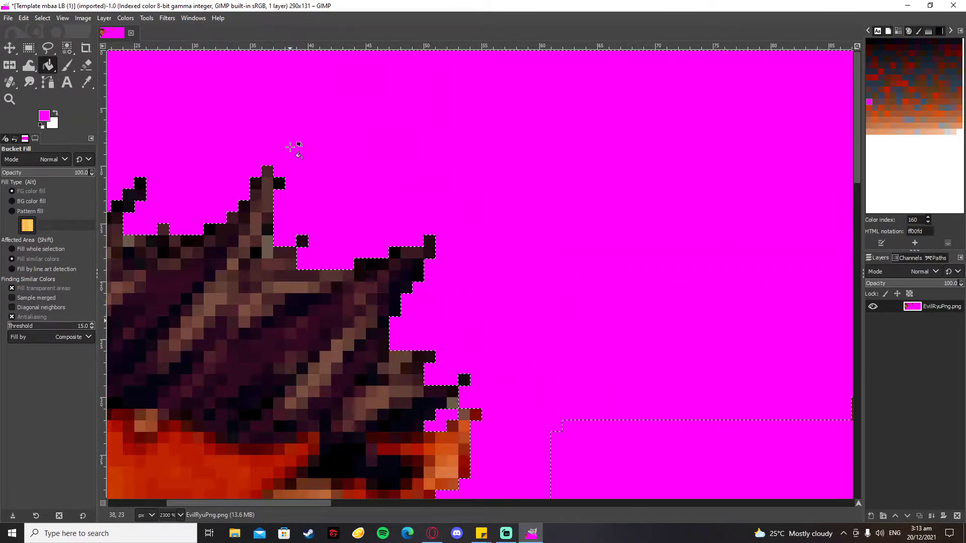
# Go over the remaining portrait edges, then clear the selection with Select > None.
pyautogui.moveTo(327, 503); pyautogui.dragTo(182, 495)
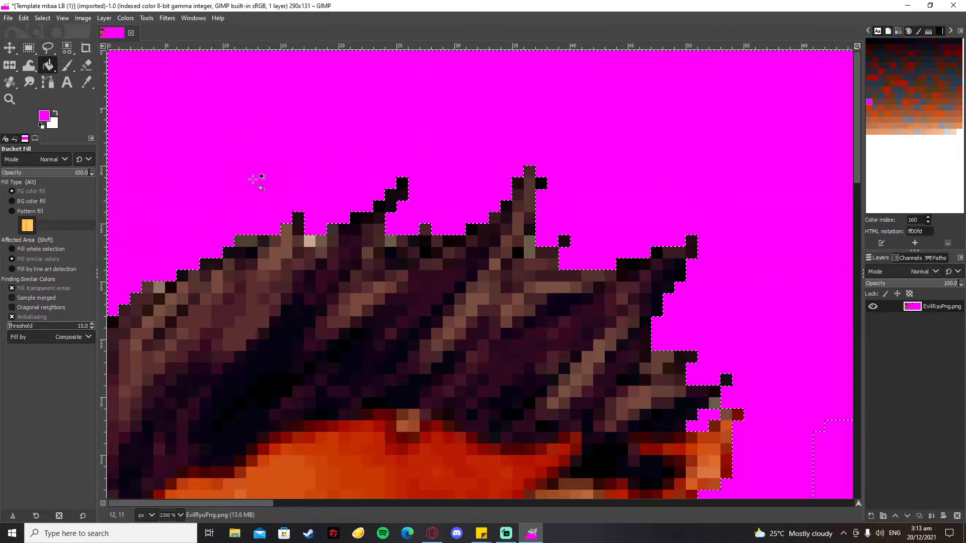
pyautogui.scroll(-15, 259, 259)
pyautogui.scroll(15, 258, 259)
pyautogui.moveTo(241, 503); pyautogui.dragTo(569, 465)
pyautogui.keyDown('ctrl'); pyautogui.scroll(-3, 542, 353); pyautogui.keyUp('ctrl')
pyautogui.scroll(-5, 548, 428)
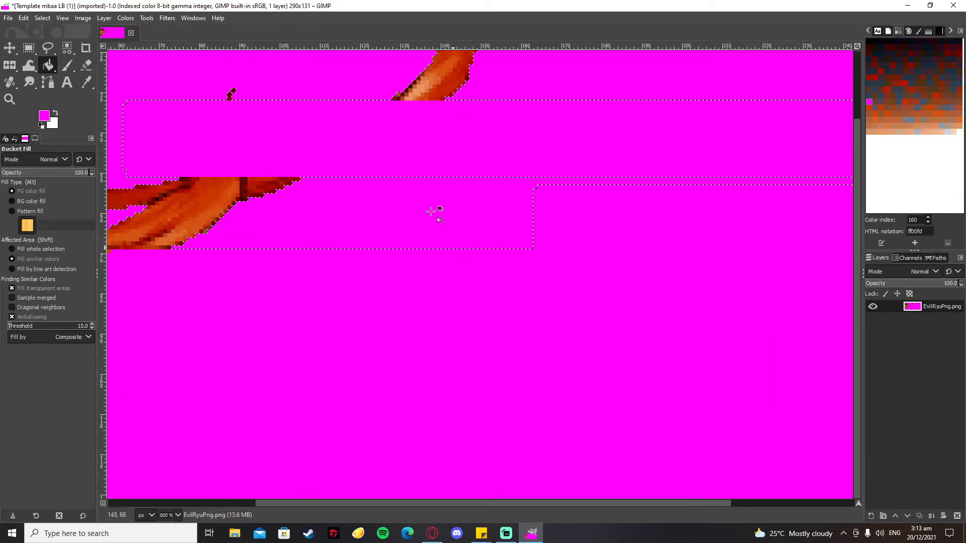
pyautogui.keyDown('ctrl'); pyautogui.scroll(3, 392, 96); pyautogui.keyUp('ctrl')
pyautogui.keyDown('ctrl'); pyautogui.scroll(-5, 431, 110); pyautogui.keyUp('ctrl')
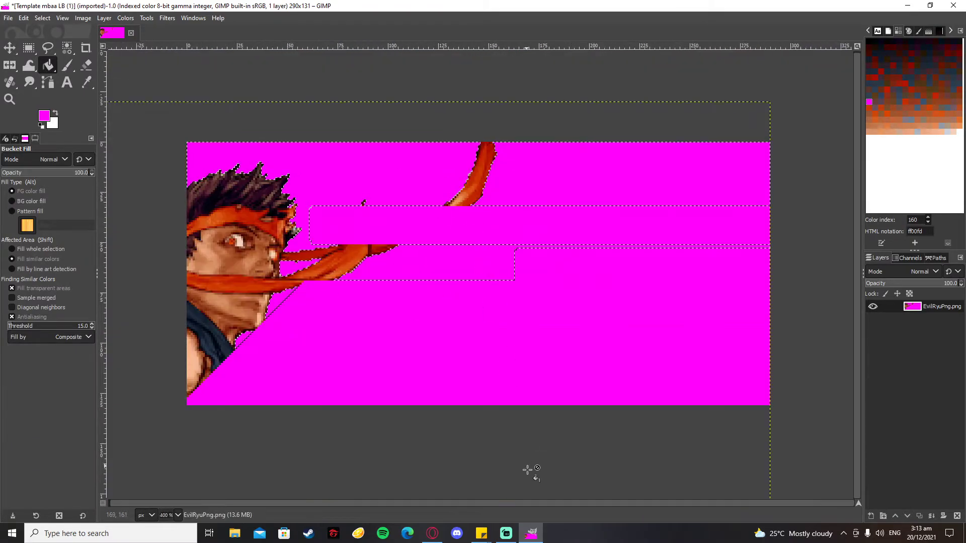
pyautogui.keyDown('ctrl'); pyautogui.scroll(3, 161, 212); pyautogui.keyUp('ctrl')
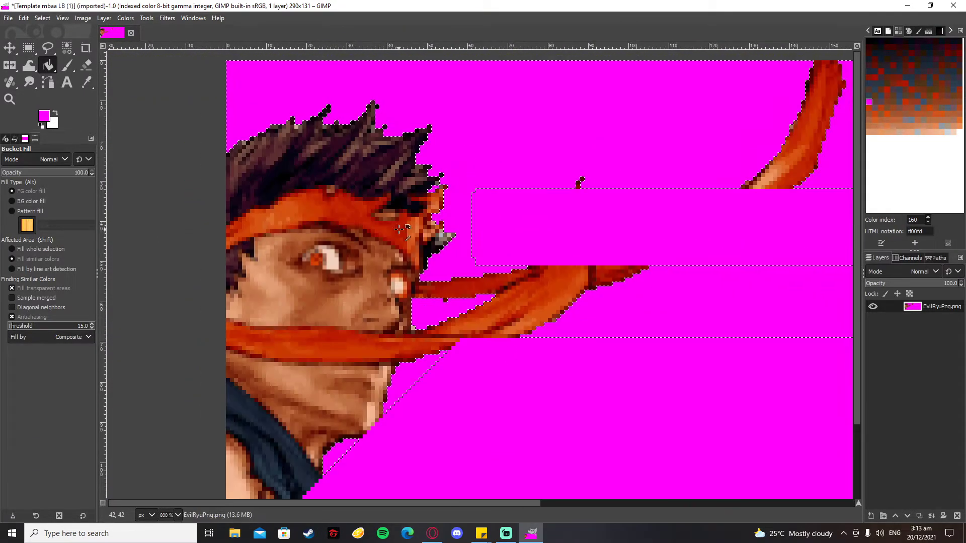
pyautogui.keyDown('ctrl'); pyautogui.scroll(2, 449, 213); pyautogui.keyUp('ctrl')
pyautogui.keyDown('ctrl'); pyautogui.scroll(-3, 465, 302); pyautogui.keyUp('ctrl')
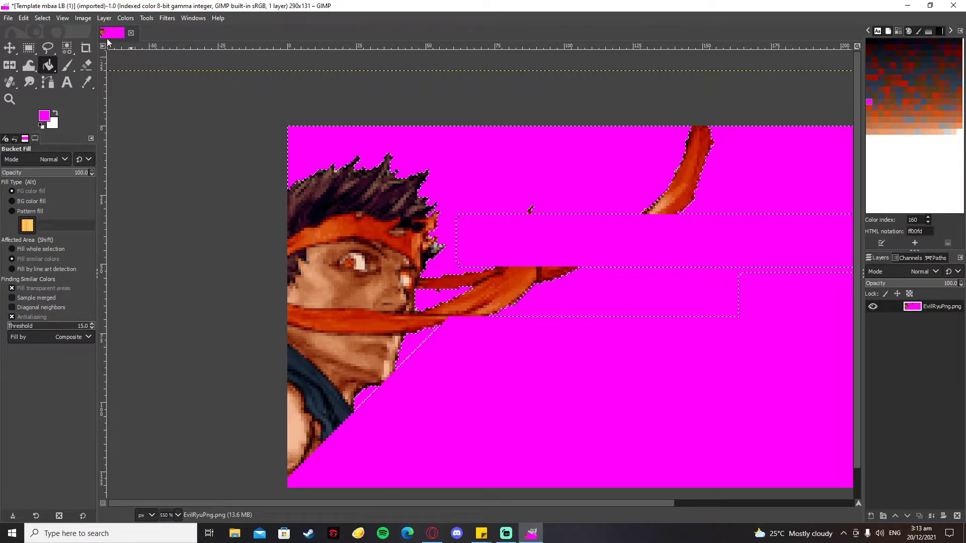
pyautogui.click(39, 18)
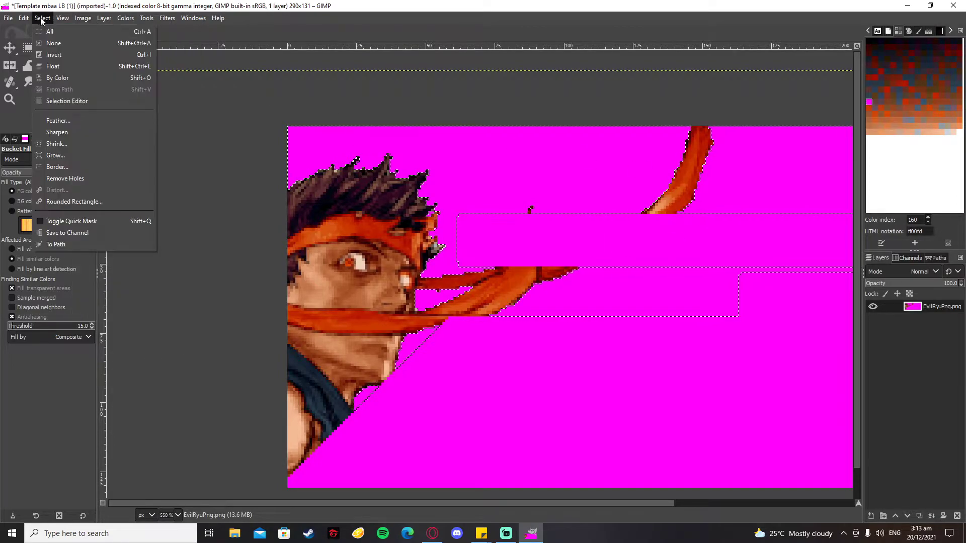
pyautogui.click(58, 43)
# Show the Colormap dockable and add the foreground magenta (index 160) as a new entry.
pyautogui.keyDown('ctrl'); pyautogui.scroll(-1, 520, 136); pyautogui.keyUp('ctrl')
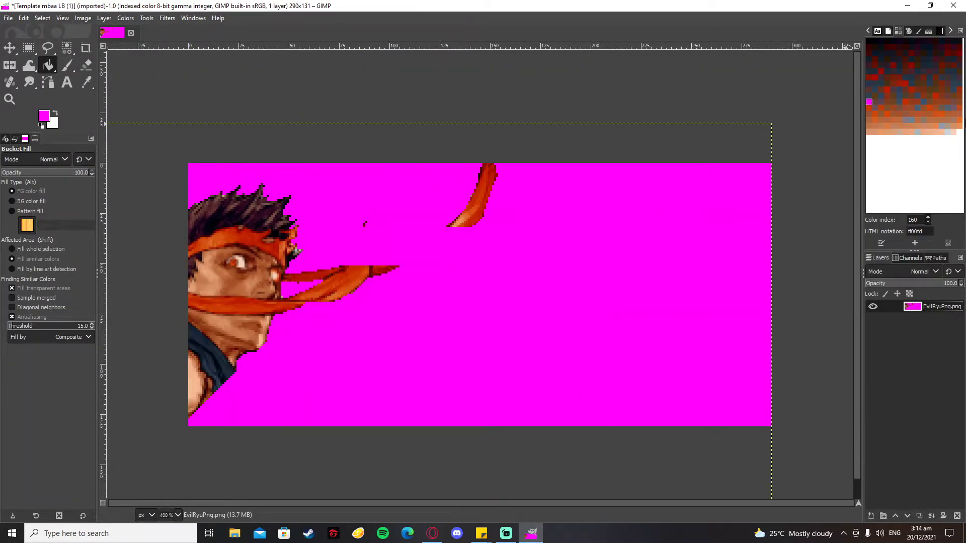
pyautogui.click(880, 32)
pyautogui.click(899, 31)
pyautogui.click(191, 17)
pyautogui.moveTo(218, 44)
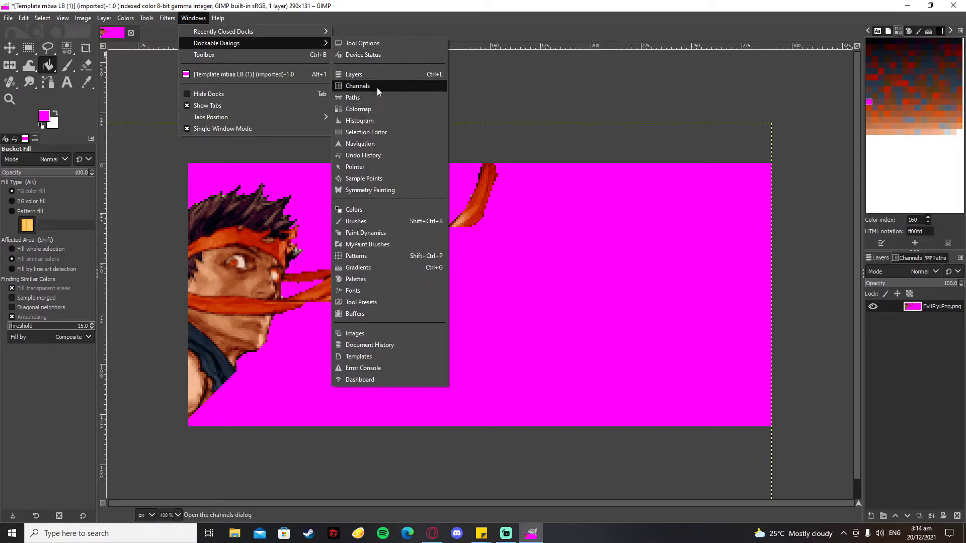
pyautogui.click(373, 109)
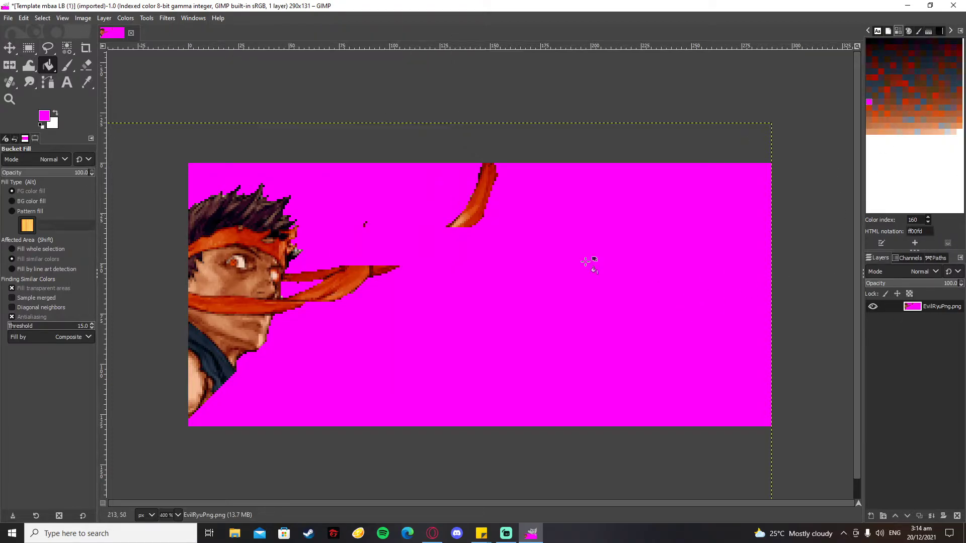
pyautogui.press('Up')
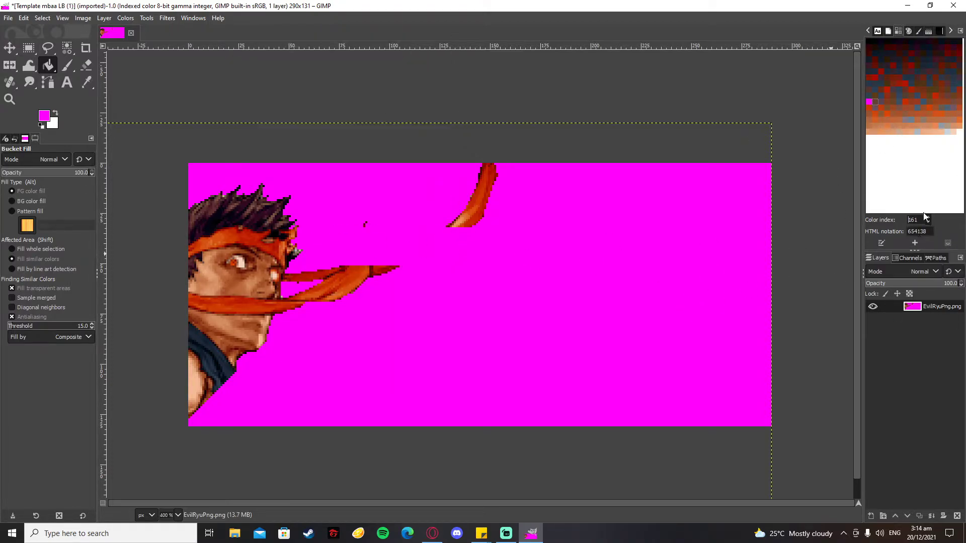
pyautogui.click(914, 243)
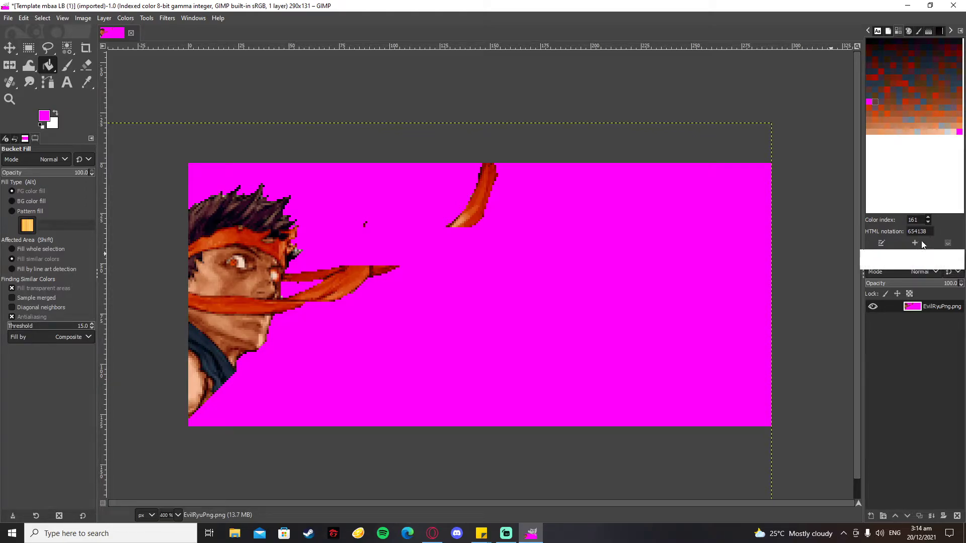
pyautogui.click(960, 132)
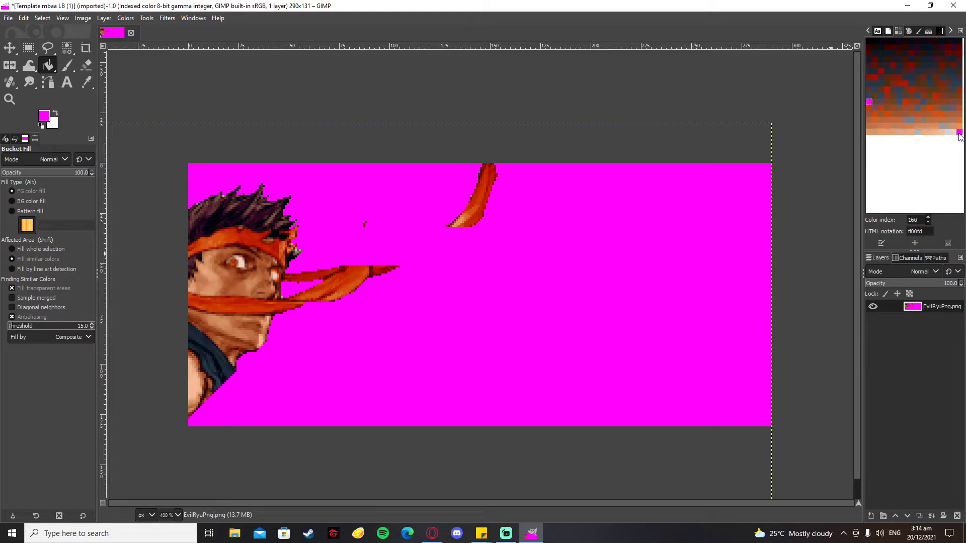
pyautogui.click(870, 104)
# Switch from the Bucket Fill tool to the Move tool.
pyautogui.scroll(3, 513, 217)
pyautogui.scroll(-4, 503, 220)
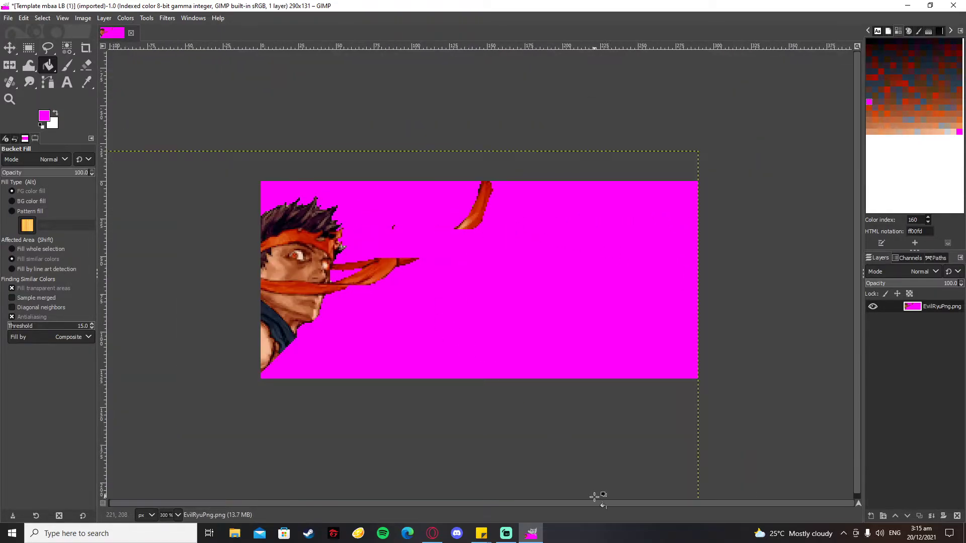
pyautogui.scroll(1, 488, 191)
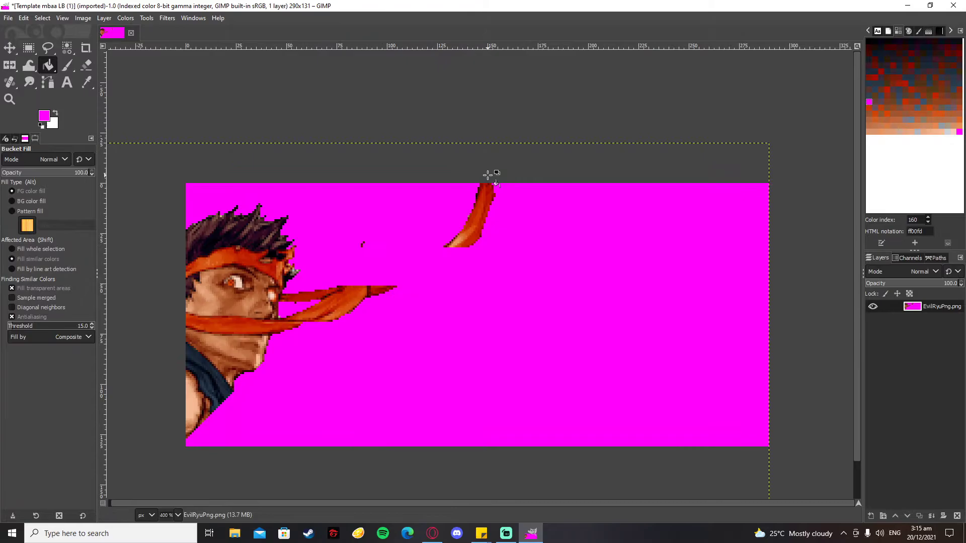
pyautogui.hscroll(-1, 514, 503)
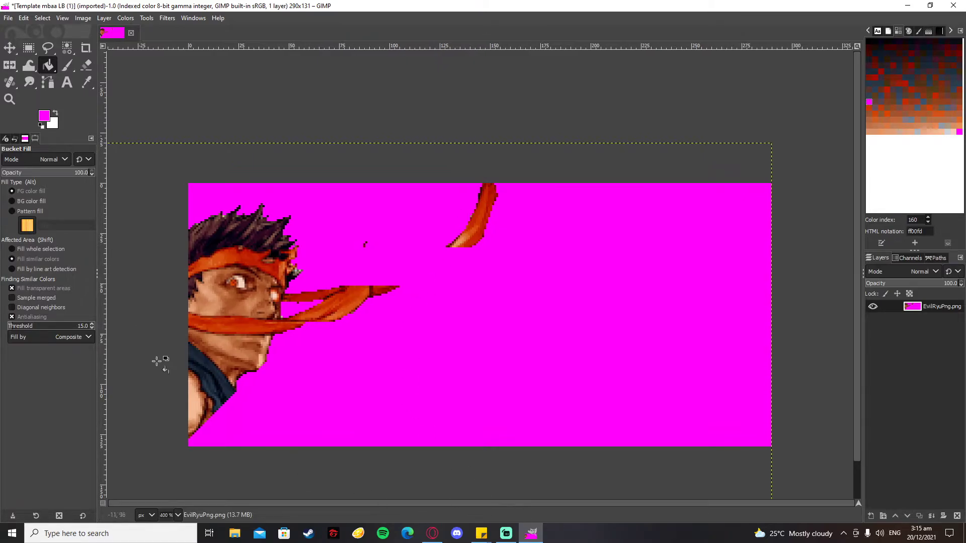
pyautogui.click(10, 49)
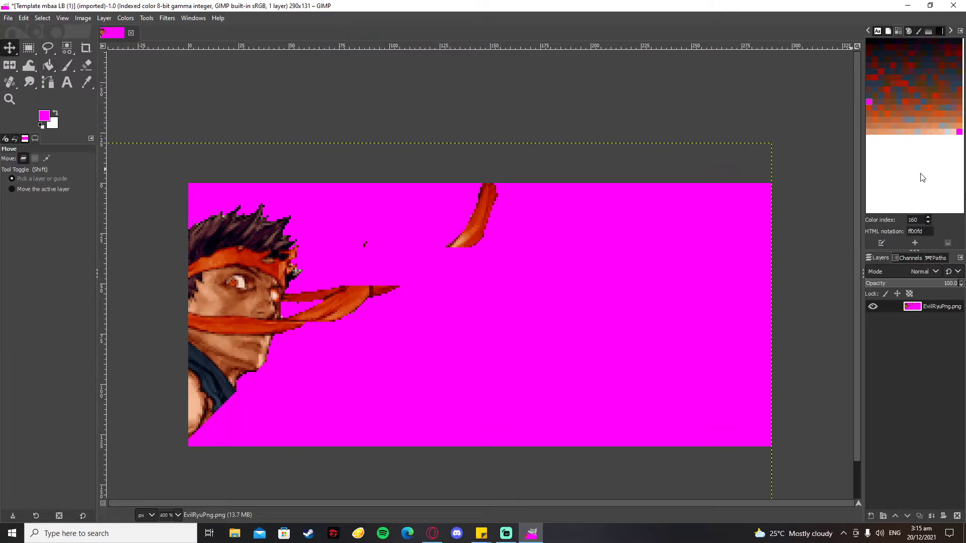
# Recolour colormap entry #160 from magenta to green 50ef38.
pyautogui.click(960, 133)
pyautogui.click(869, 102)
pyautogui.doubleClick(870, 103)
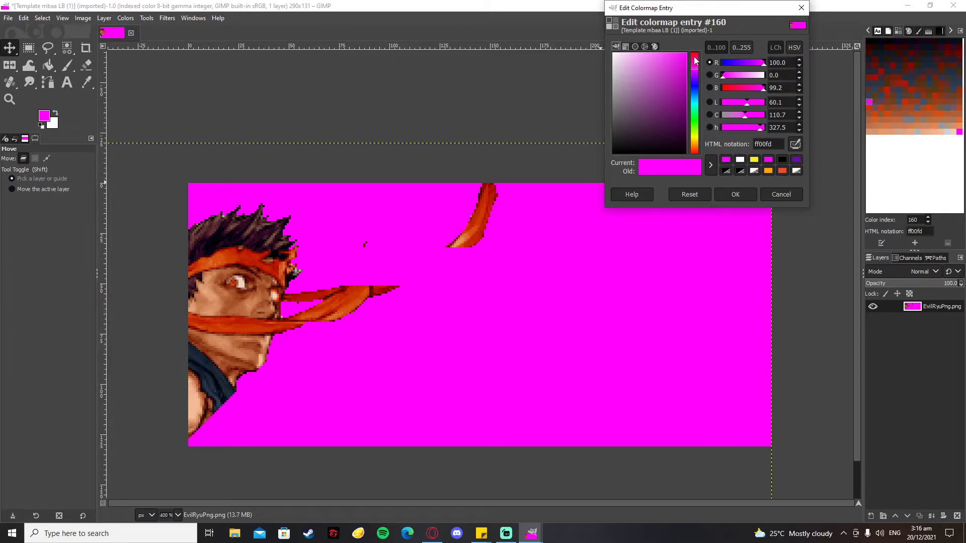
pyautogui.click(695, 126)
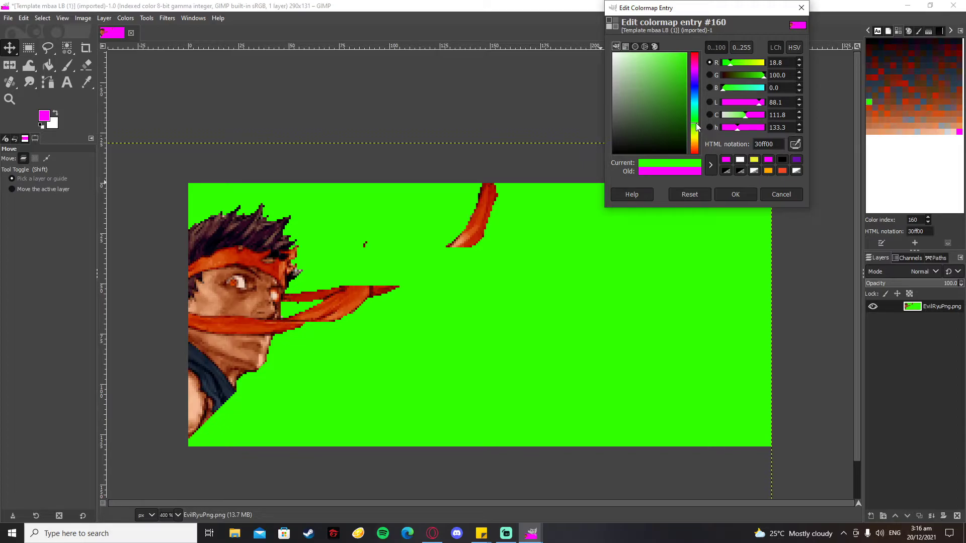
pyautogui.click(754, 160)
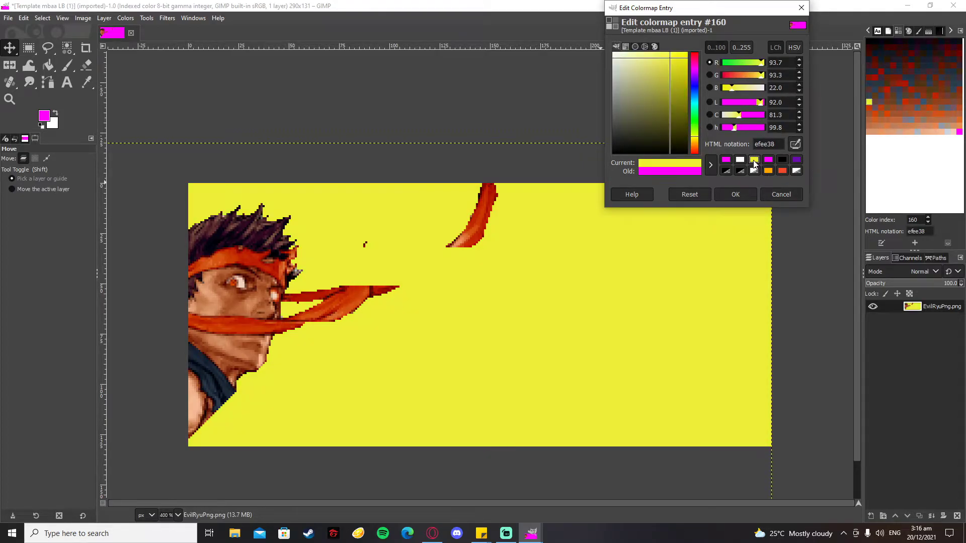
pyautogui.click(693, 123)
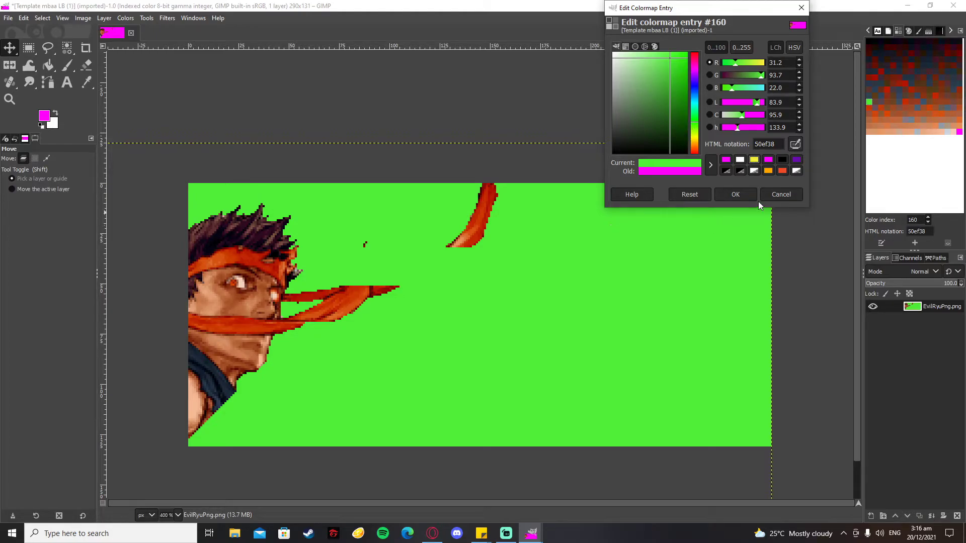
pyautogui.click(743, 196)
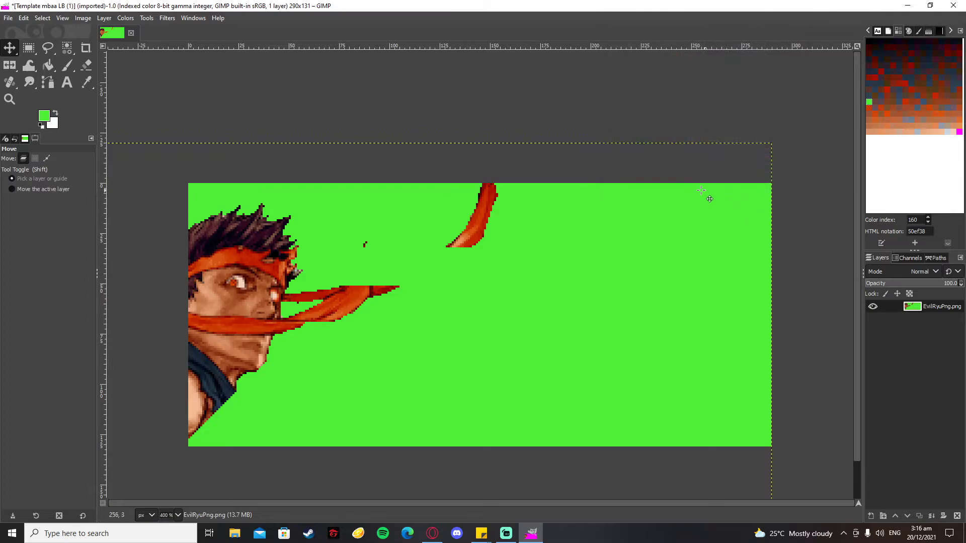
# Show the Palettes dockable panel.
pyautogui.click(917, 30)
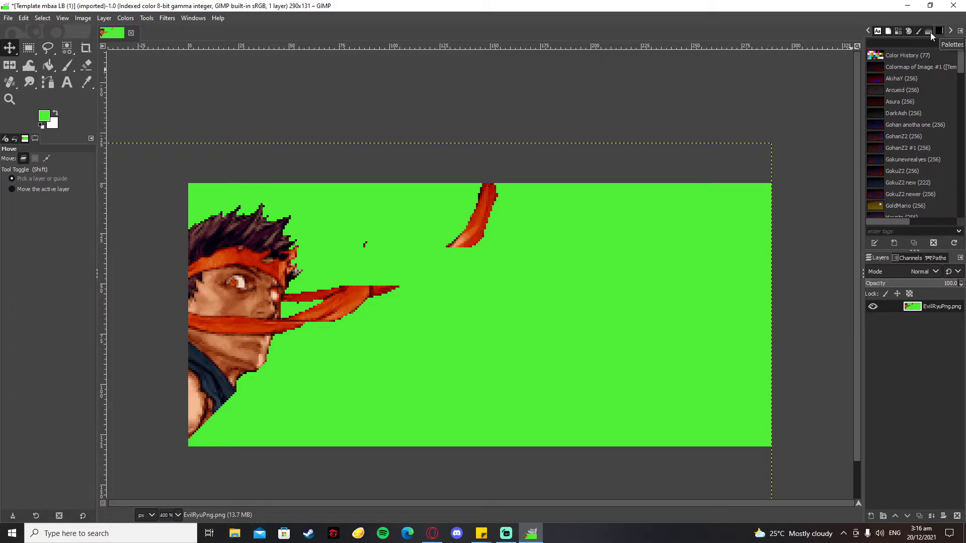
pyautogui.click(193, 18)
pyautogui.moveTo(237, 44)
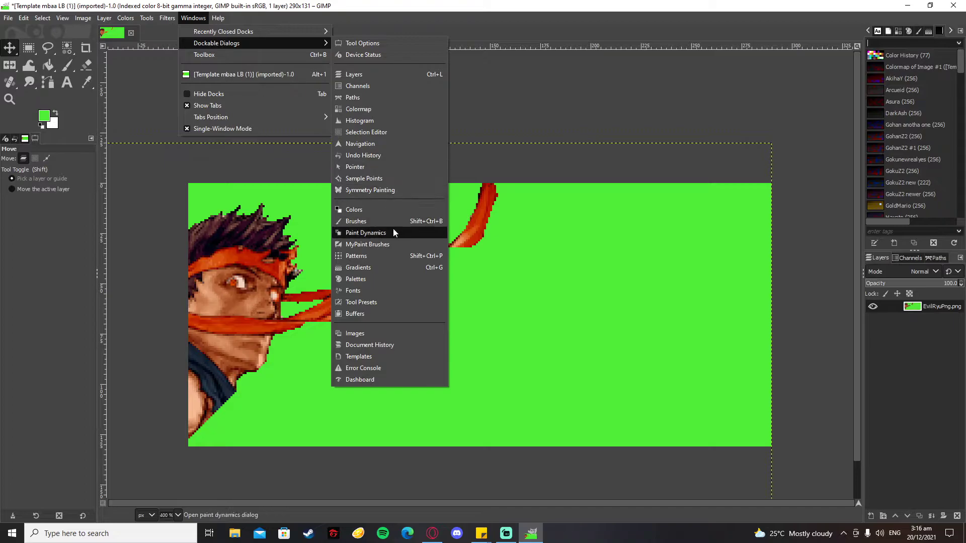
pyautogui.click(408, 280)
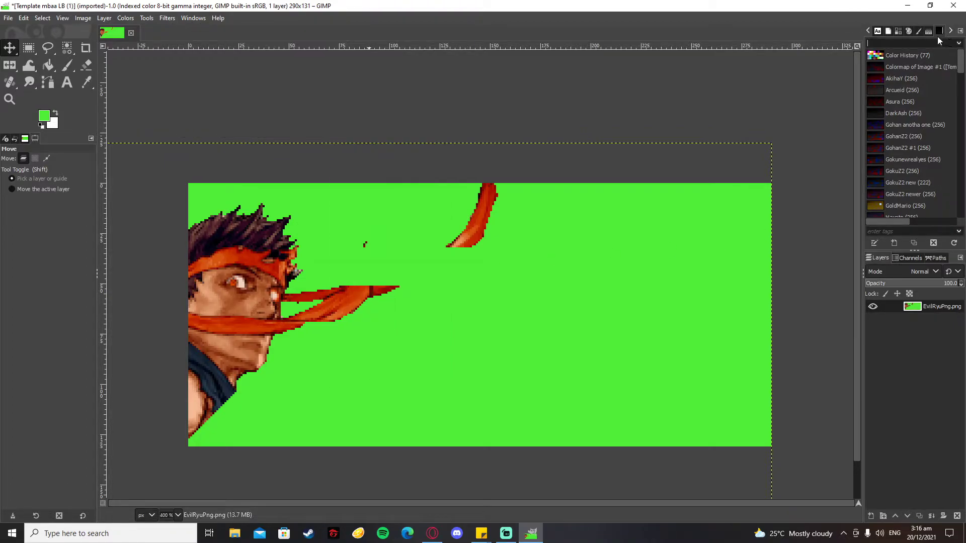
# Duplicate the image's colormap palette and rename the copy EvilRyu.
pyautogui.click(915, 70)
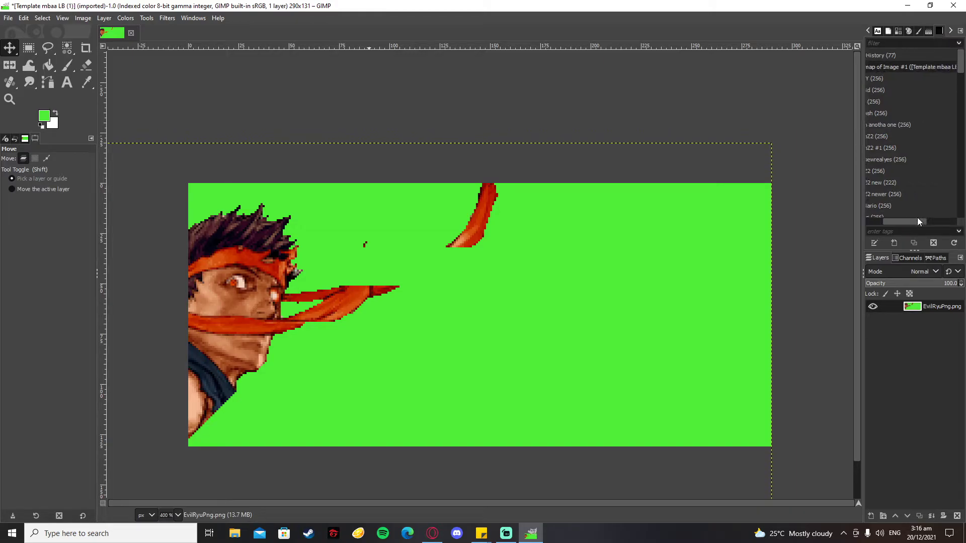
pyautogui.rightClick(916, 67)
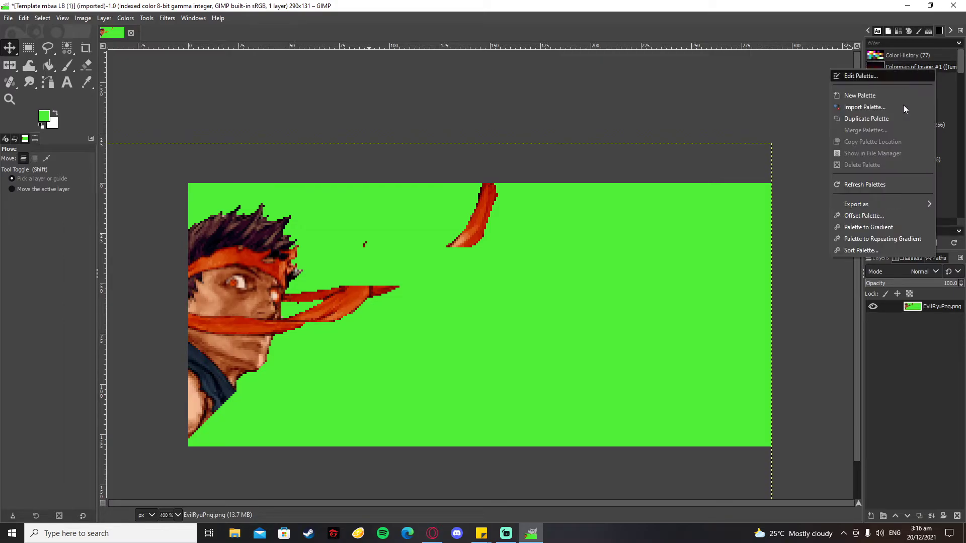
pyautogui.click(889, 117)
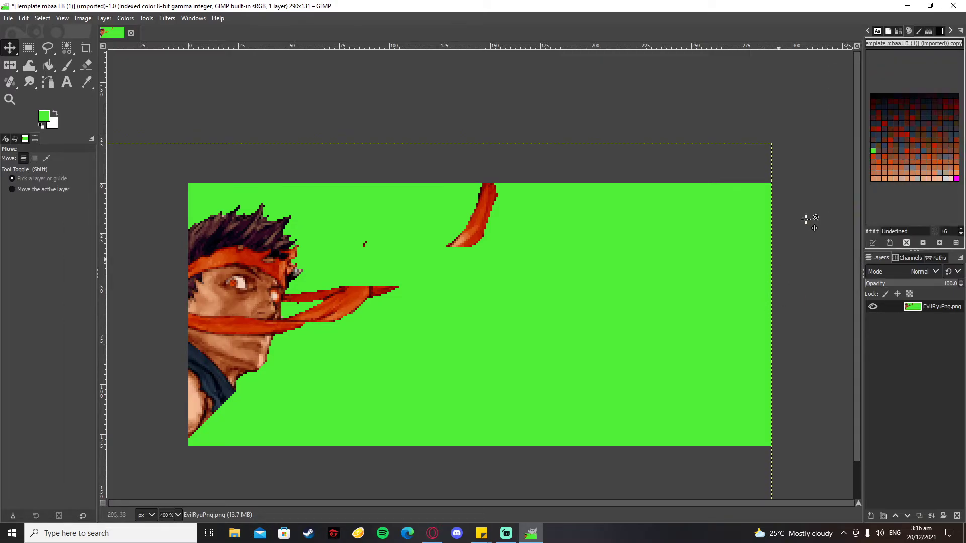
pyautogui.tripleClick(913, 44)
pyautogui.write('EvilRyu')
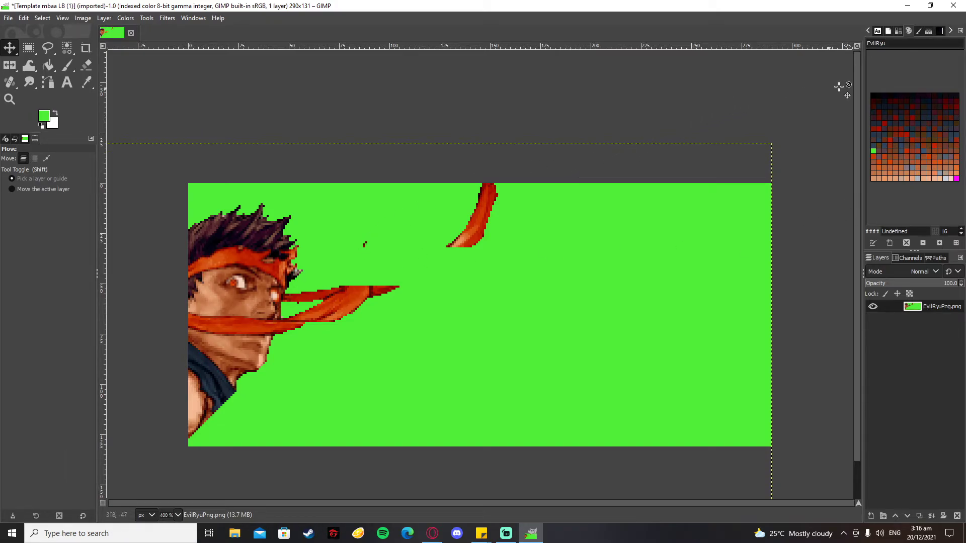
# Check the EvilRyu palette in the palette list, then convert the image to RGB.
pyautogui.click(928, 31)
pyautogui.click(939, 31)
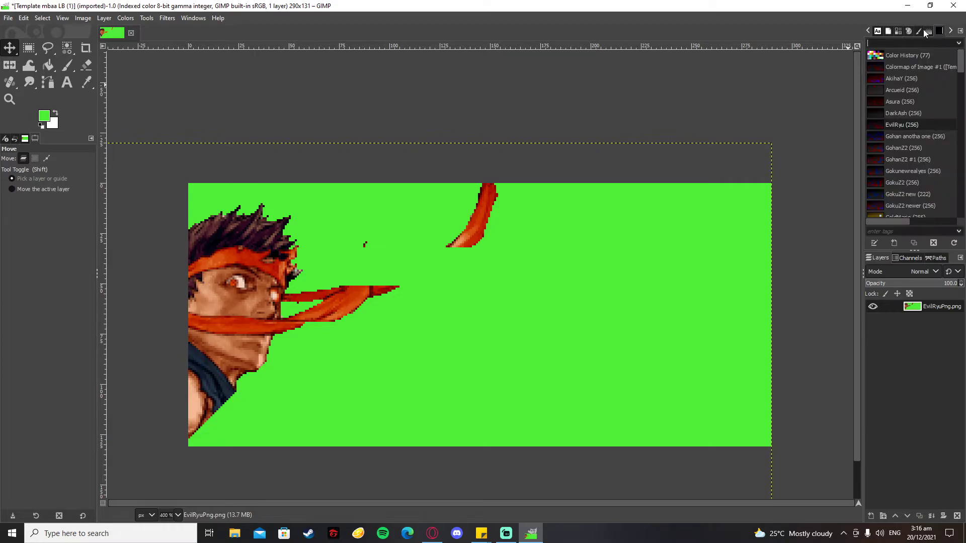
pyautogui.click(919, 32)
pyautogui.click(908, 31)
pyautogui.click(126, 17)
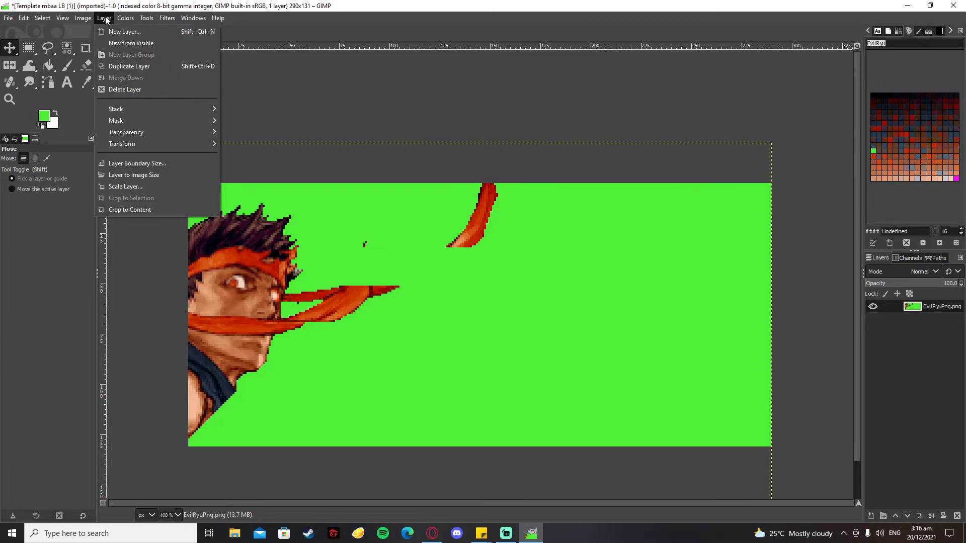
pyautogui.moveTo(89, 54)
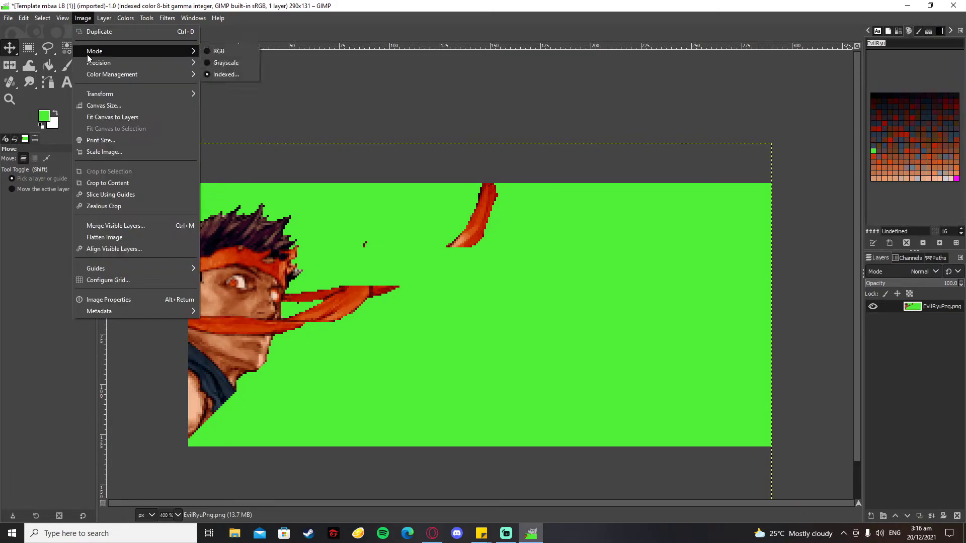
pyautogui.click(217, 53)
# Convert the image back to indexed colour using the custom EvilRyu palette.
pyautogui.click(83, 18)
pyautogui.moveTo(93, 51)
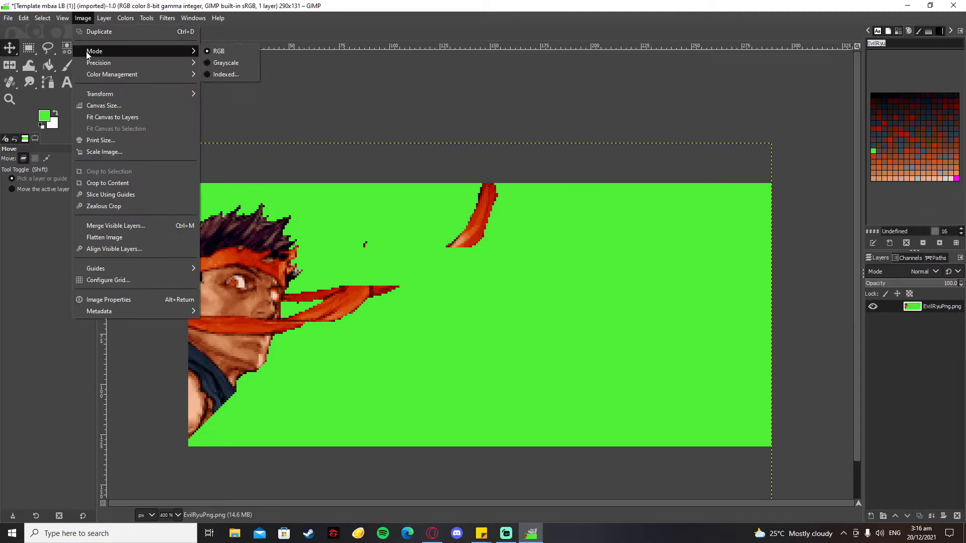
pyautogui.click(220, 76)
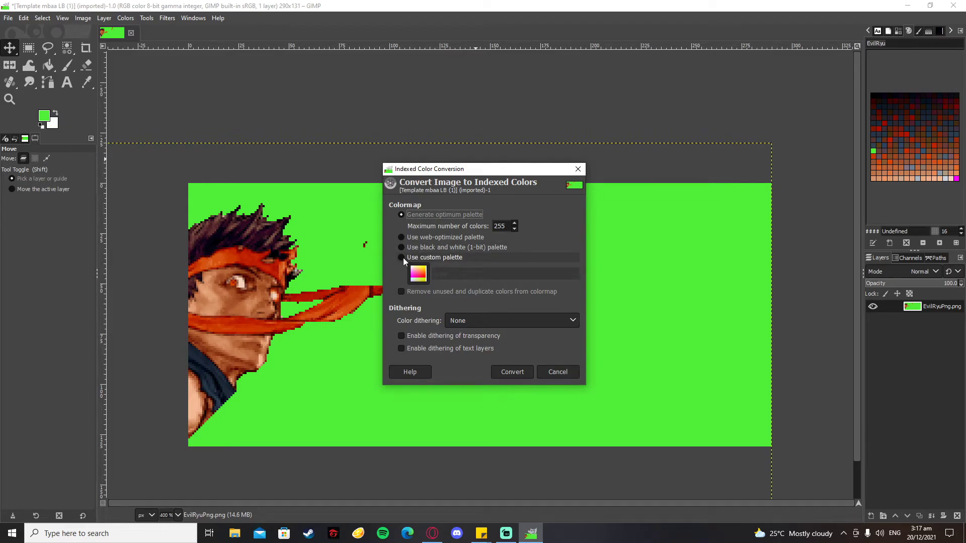
pyautogui.click(402, 258)
pyautogui.click(418, 274)
pyautogui.scroll(8, 490, 397)
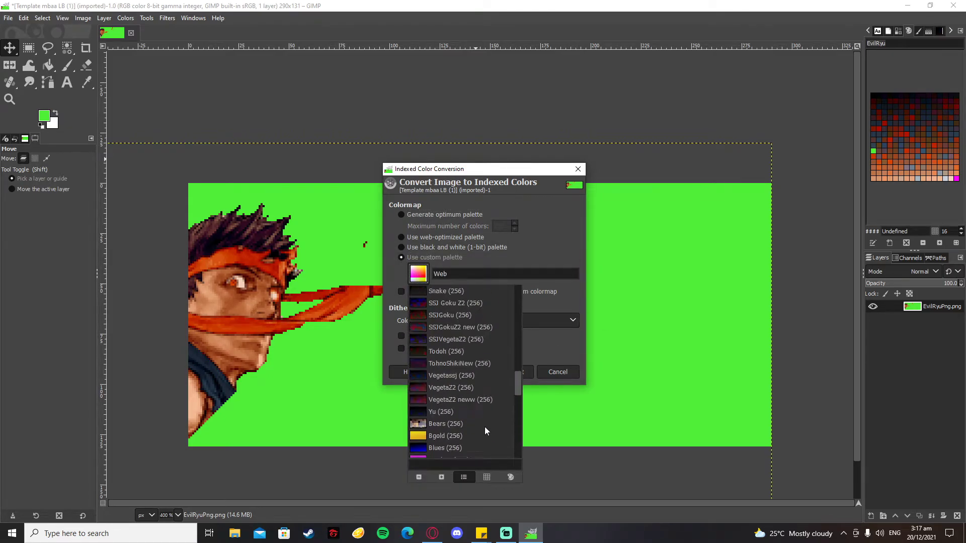
pyautogui.scroll(10, 485, 426)
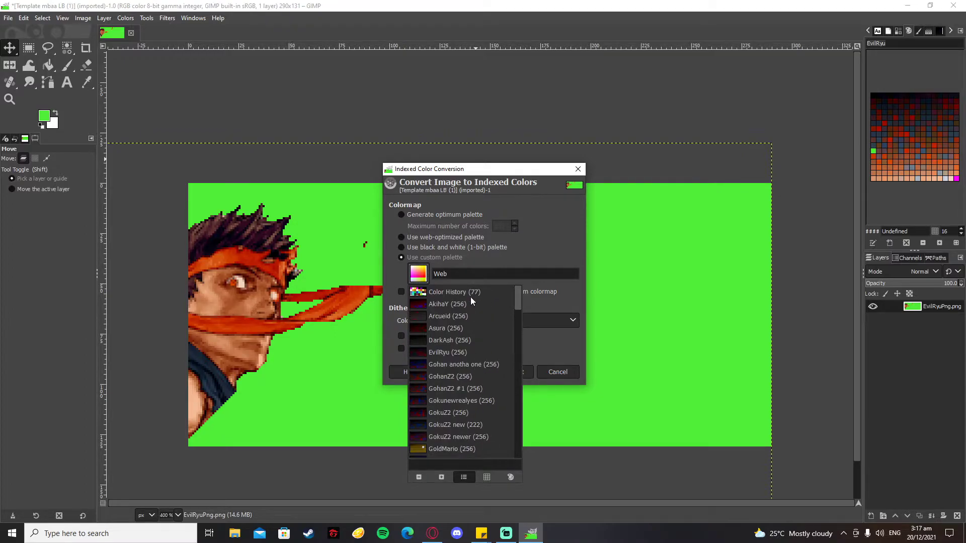
pyautogui.scroll(-1, 470, 296)
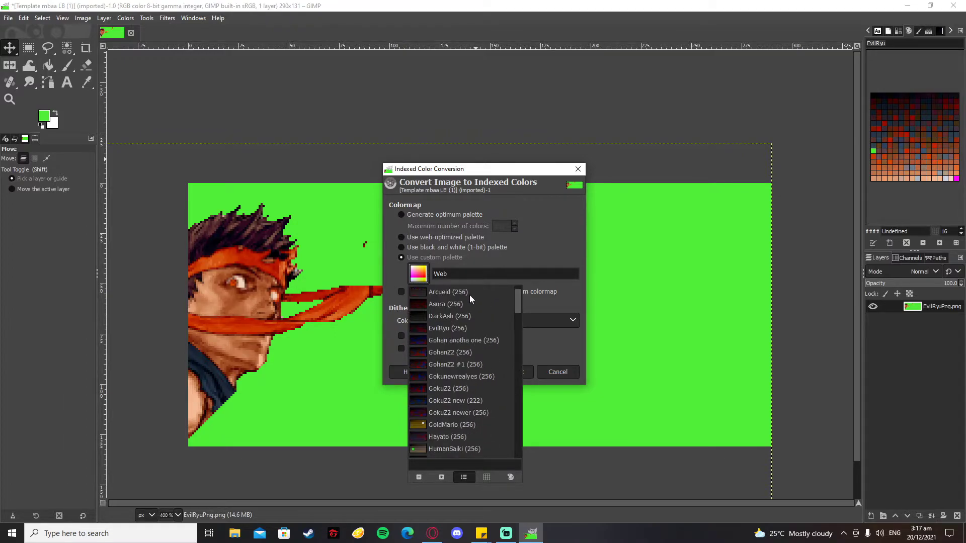
pyautogui.click(427, 331)
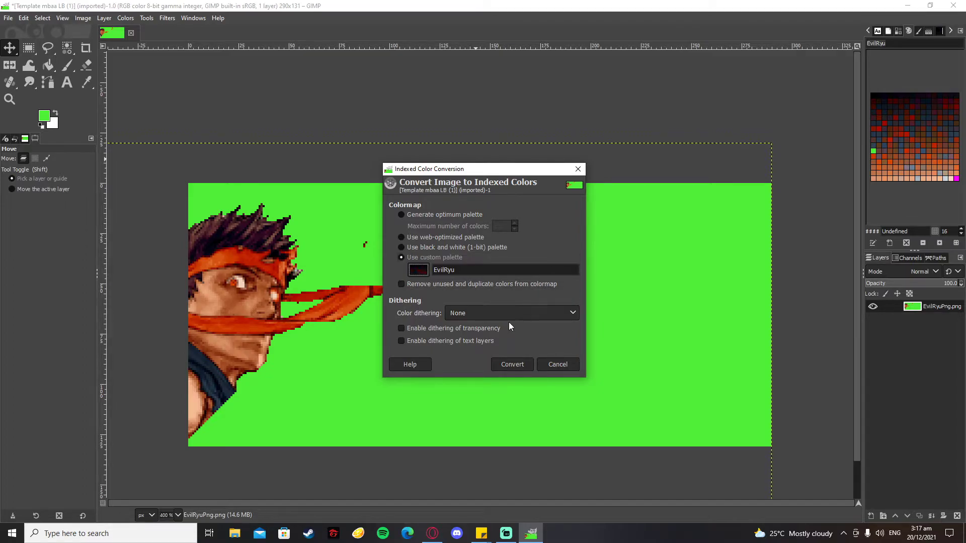
pyautogui.click(509, 368)
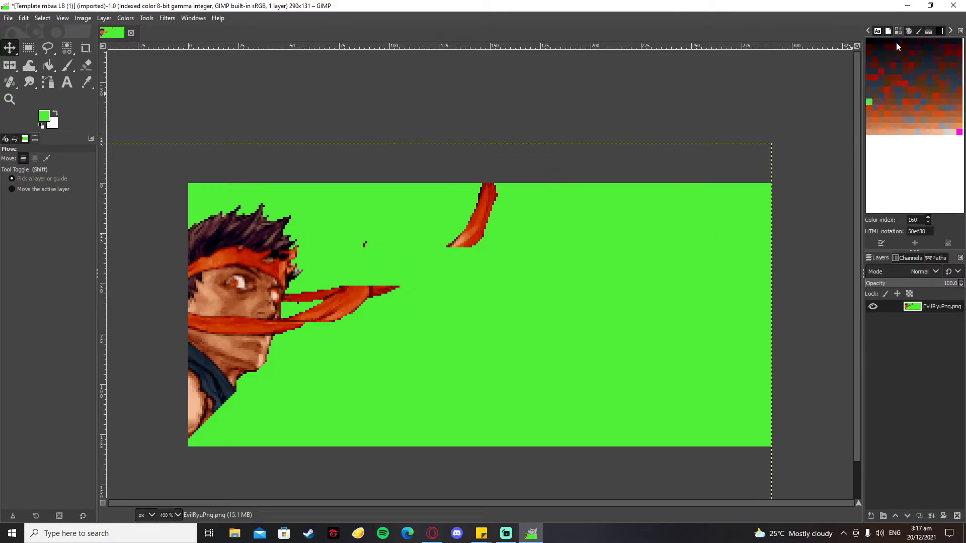
# Rearrange the colormap, dragging green swatch 160 into the first slot at index 0.
pyautogui.rightClick(868, 103)
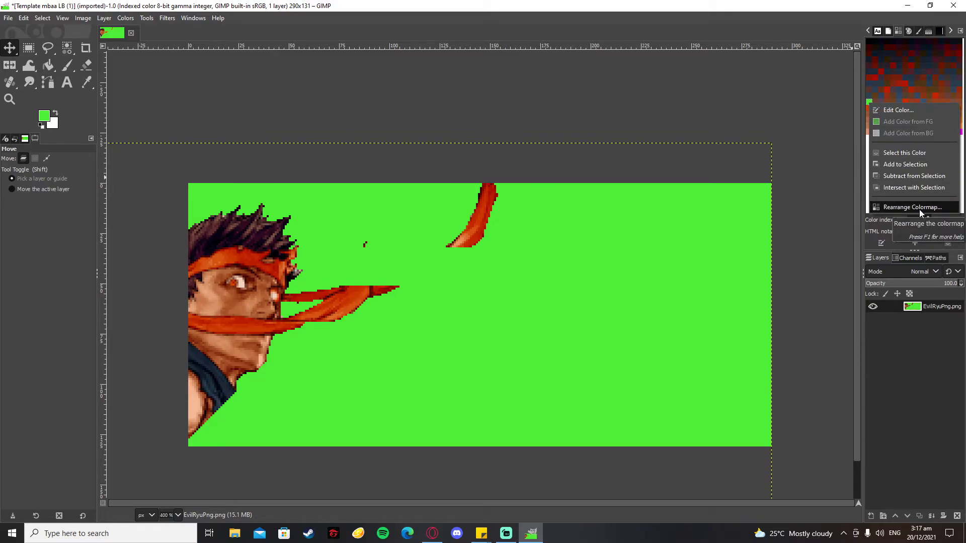
pyautogui.press('Escape')
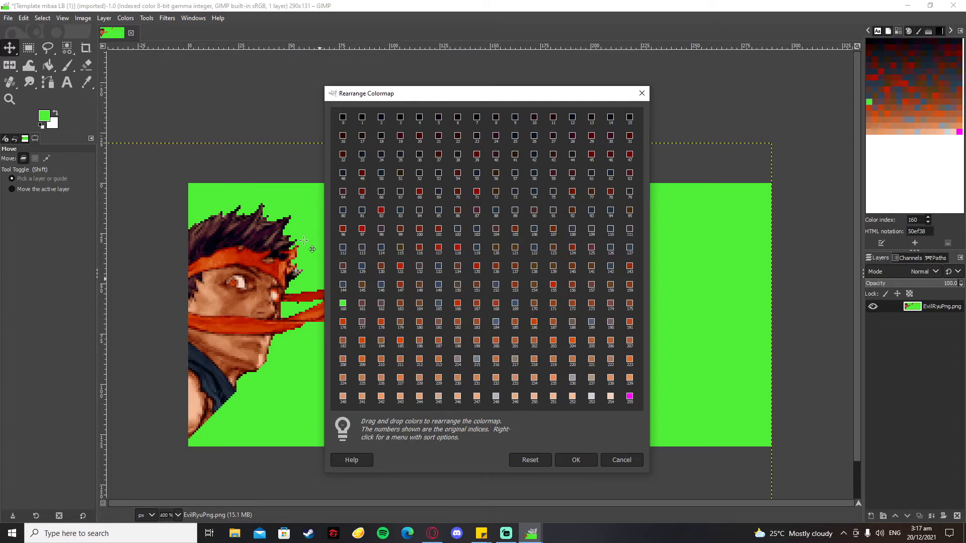
pyautogui.moveTo(344, 306); pyautogui.dragTo(496, 285)
pyautogui.moveTo(496, 288)
pyautogui.mouseDown()
pyautogui.moveTo(388, 308)
pyautogui.moveTo(341, 200)
pyautogui.moveTo(501, 292)
pyautogui.moveTo(495, 287)
pyautogui.mouseUp()
pyautogui.moveTo(496, 288); pyautogui.dragTo(338, 119)
# Apply the rearranged colormap and save the portrait as Evilryu.xcf in Desktop/MBAA Portraits.
pyautogui.click(576, 461)
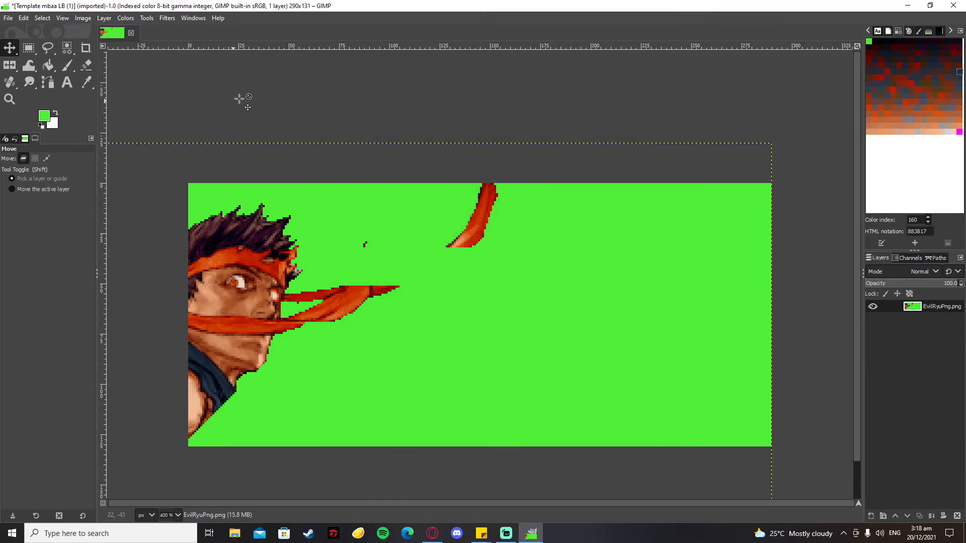
pyautogui.click(8, 18)
pyautogui.click(37, 121)
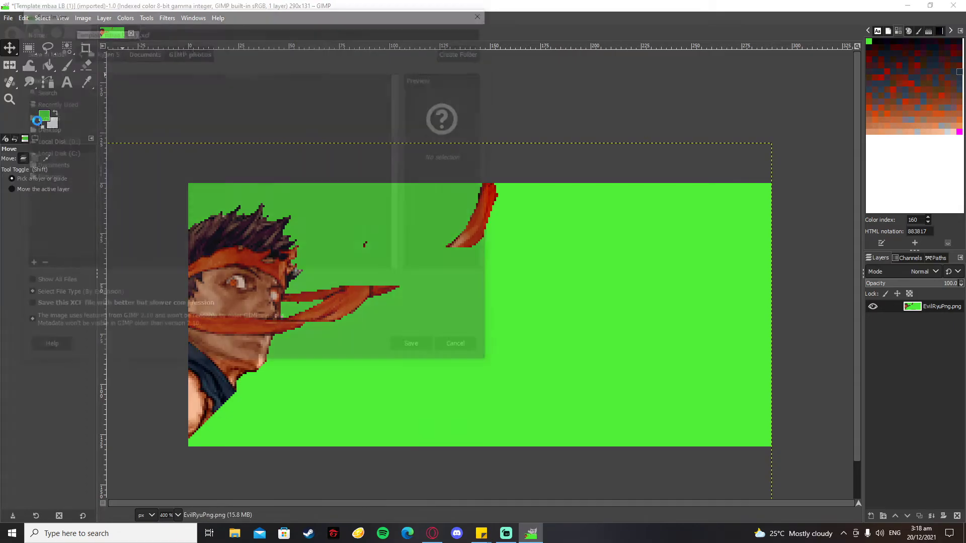
pyautogui.write('Evilryu')
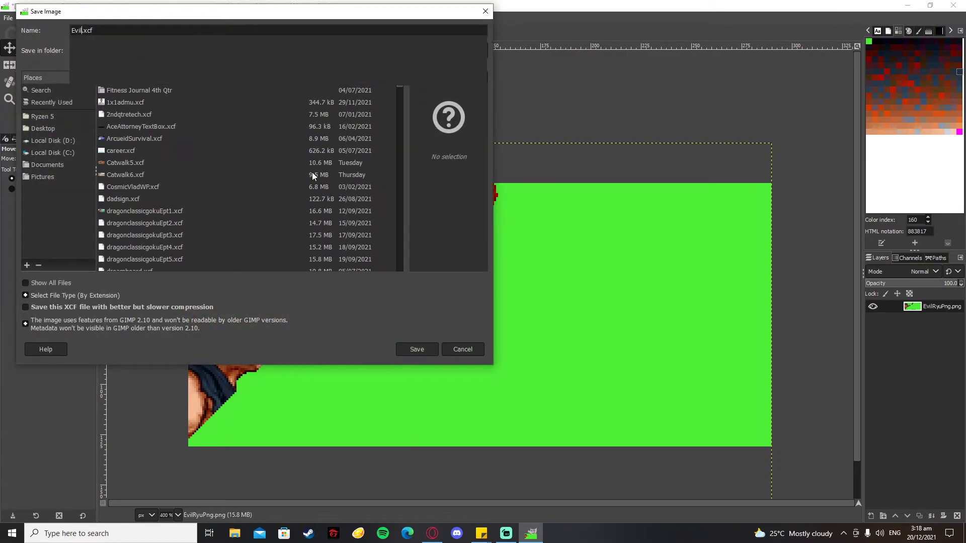
pyautogui.click(74, 128)
pyautogui.doubleClick(131, 163)
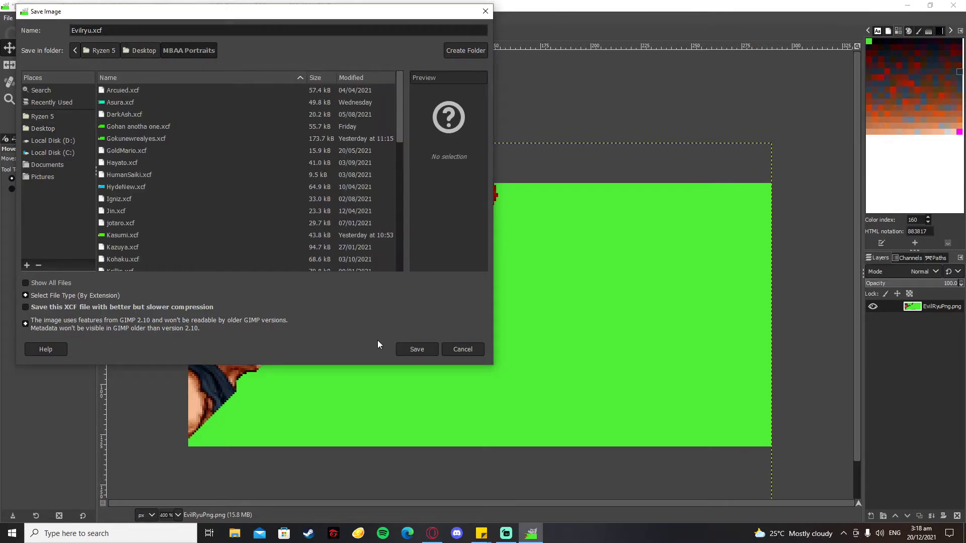
pyautogui.click(417, 349)
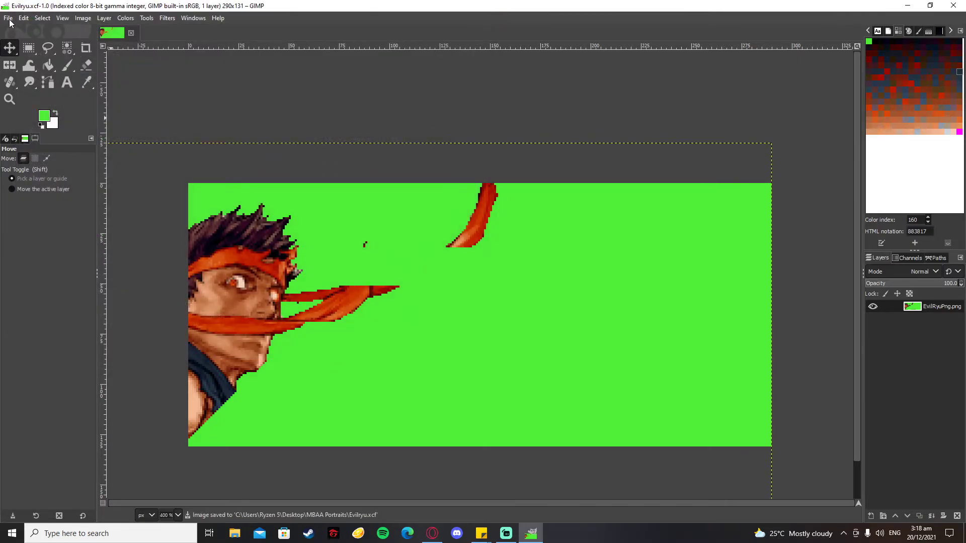
# Export the portrait as Evilryu.pcx to the same MBAA Portraits folder.
pyautogui.click(10, 22)
pyautogui.click(60, 162)
pyautogui.click(191, 29)
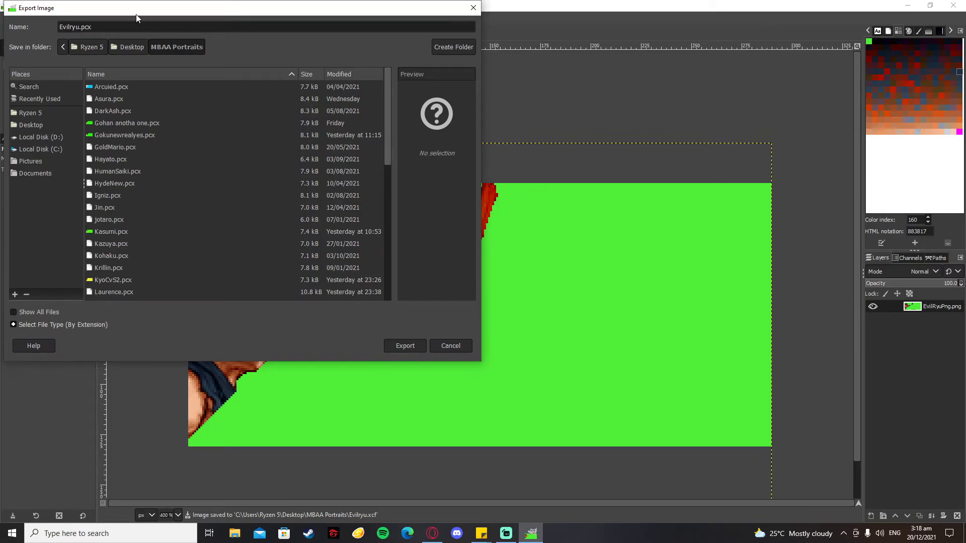
pyautogui.hotkey('ctrl', 'a')
pyautogui.click(381, 339)
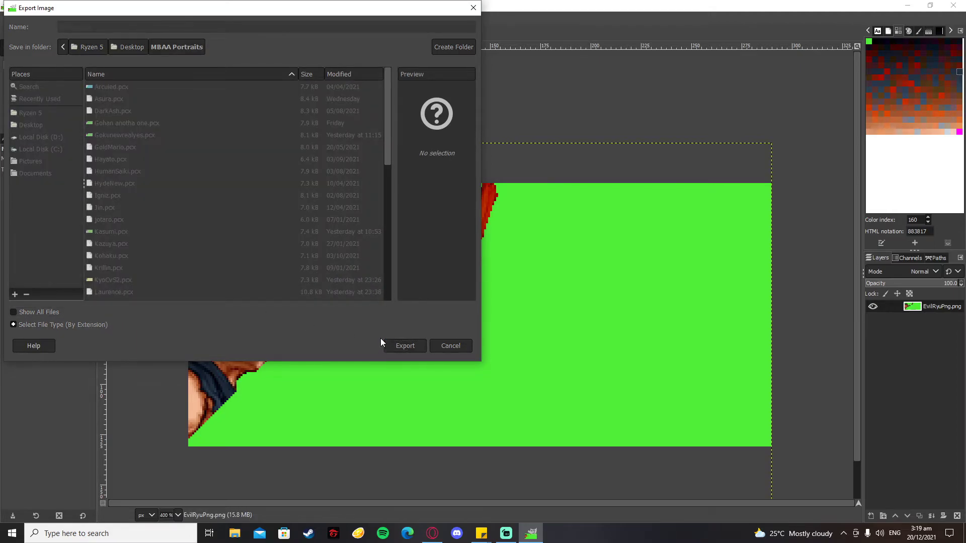
pyautogui.click(7, 18)
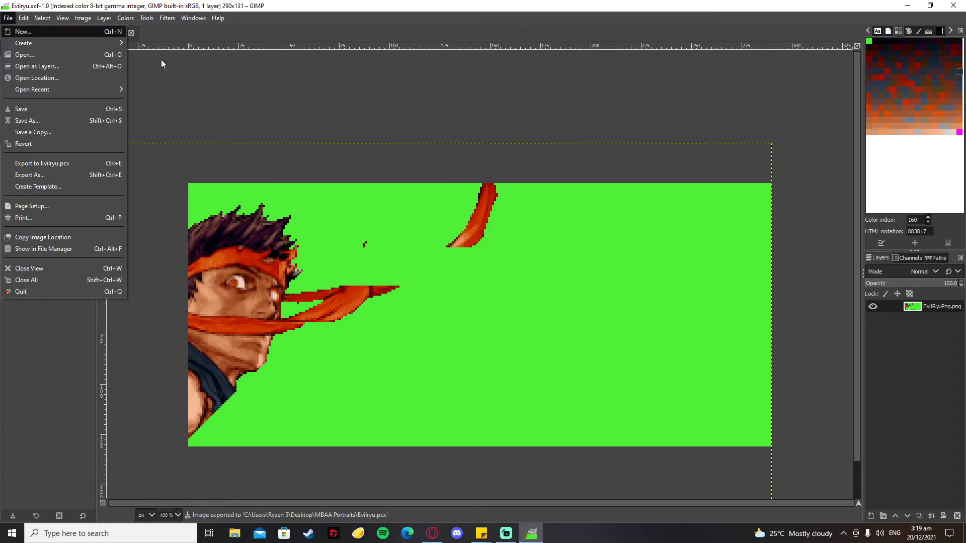
pyautogui.click(509, 16)
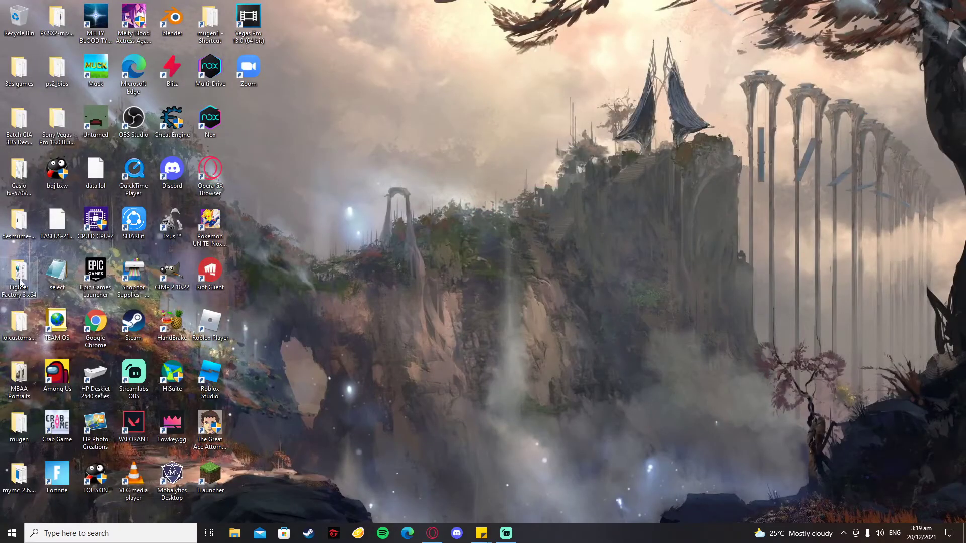
# Launch Fighter Factory 3 and open EvilRyu.def from the mugen1 chars Ryu folder.
pyautogui.doubleClick(20, 280)
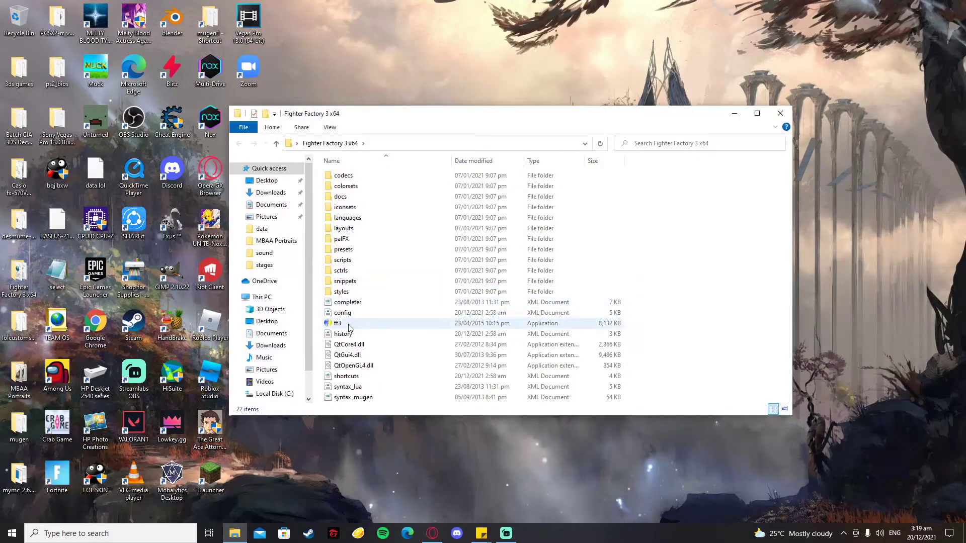
pyautogui.doubleClick(420, 323)
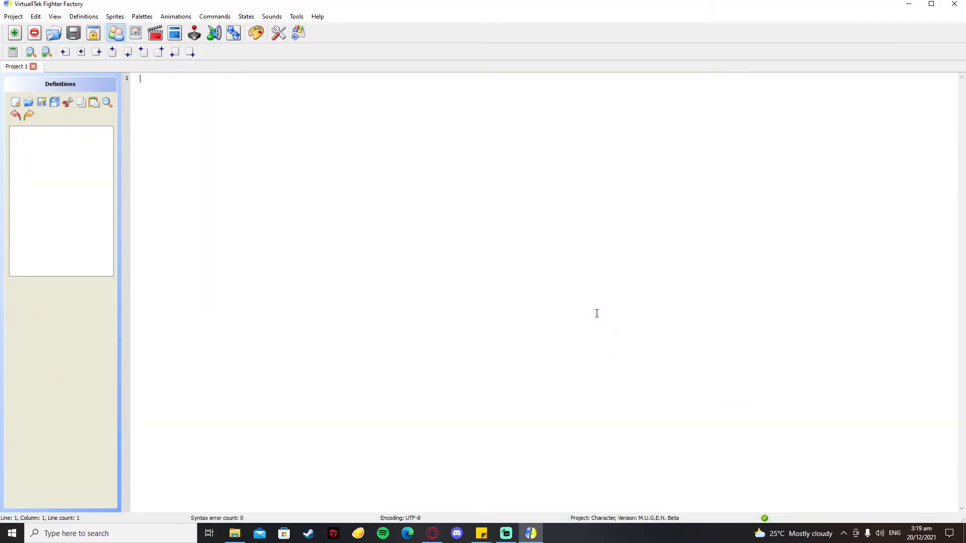
pyautogui.click(13, 16)
pyautogui.click(542, 232)
pyautogui.click(13, 16)
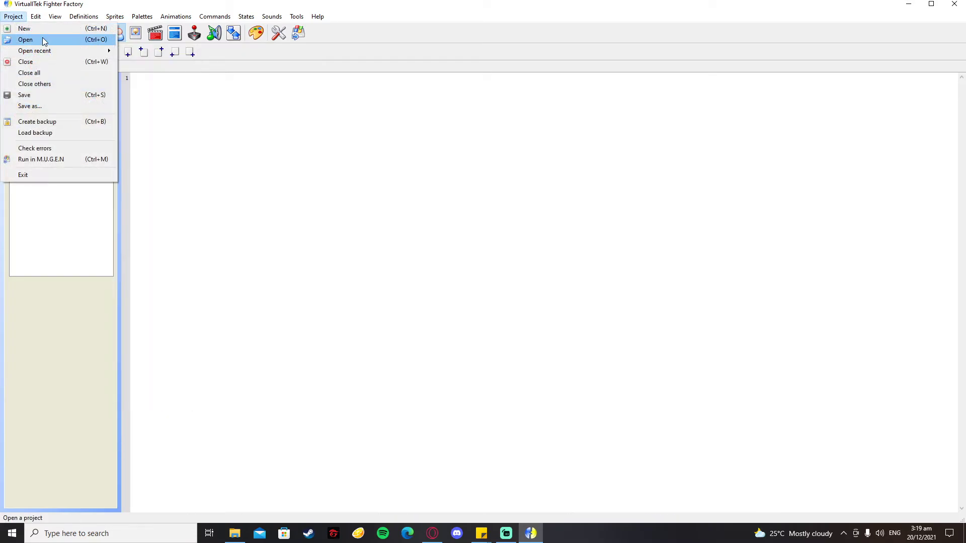
pyautogui.click(43, 41)
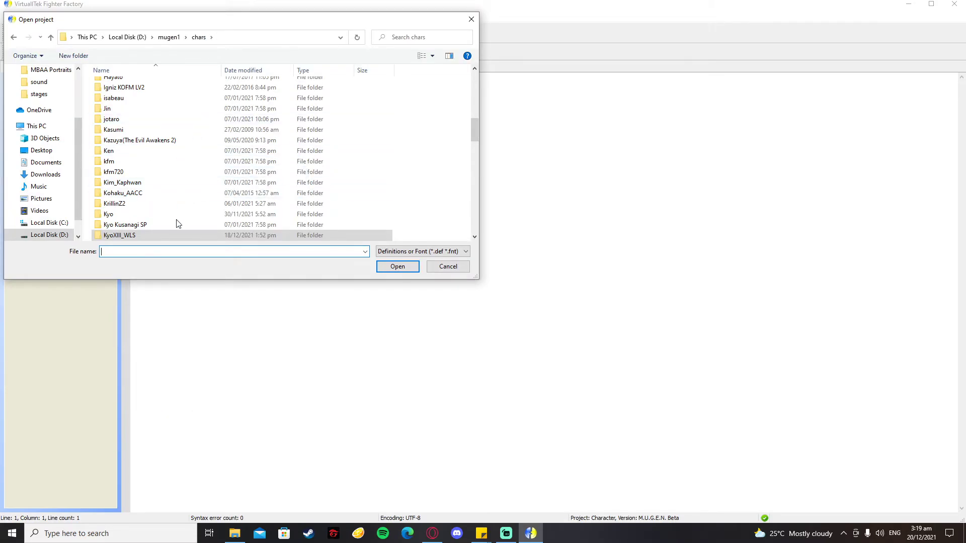
pyautogui.scroll(6, 175, 217)
pyautogui.scroll(-3, 175, 216)
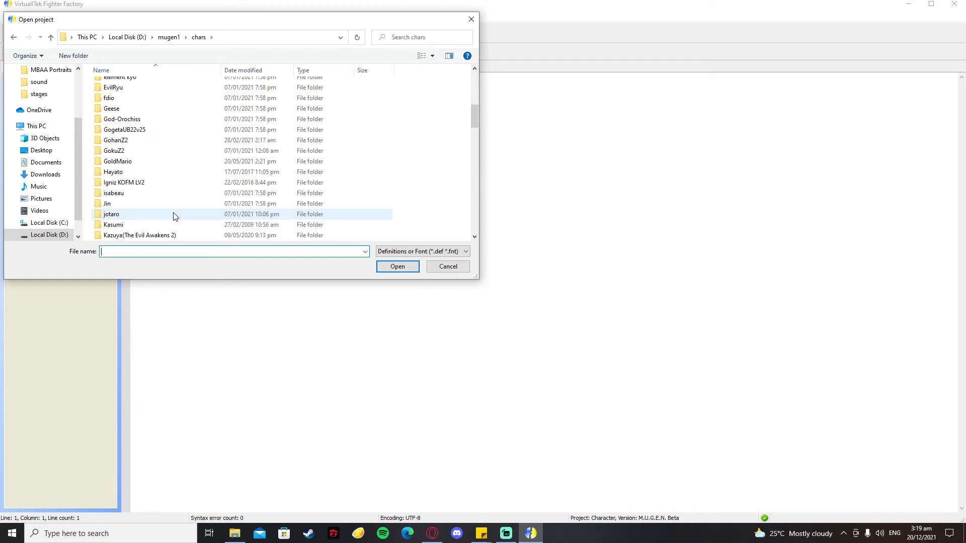
pyautogui.scroll(-5, 175, 216)
pyautogui.scroll(-10, 175, 216)
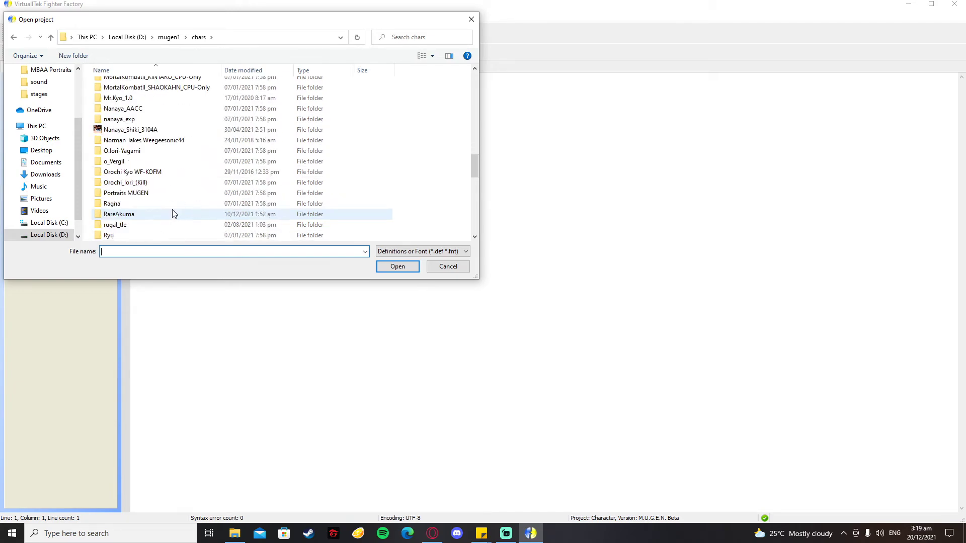
pyautogui.doubleClick(163, 145)
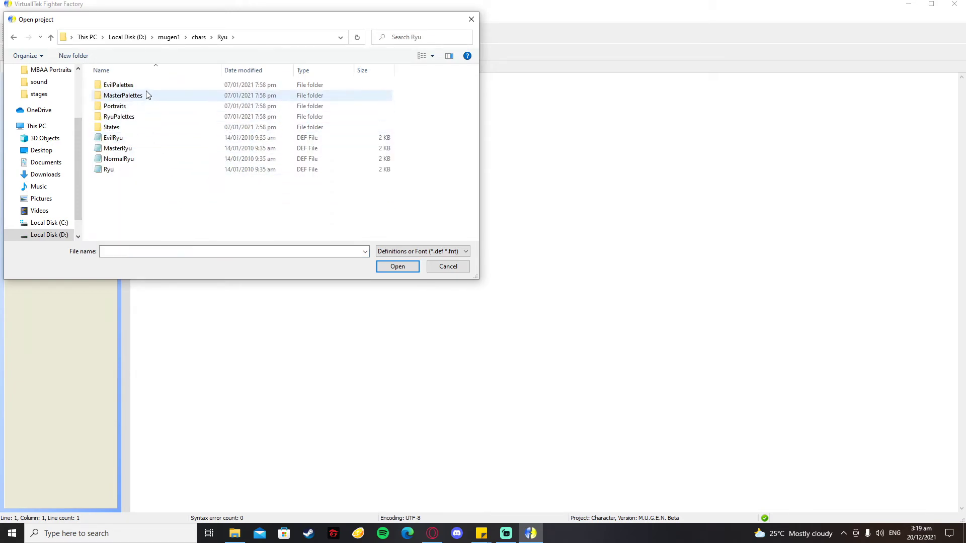
pyautogui.click(127, 142)
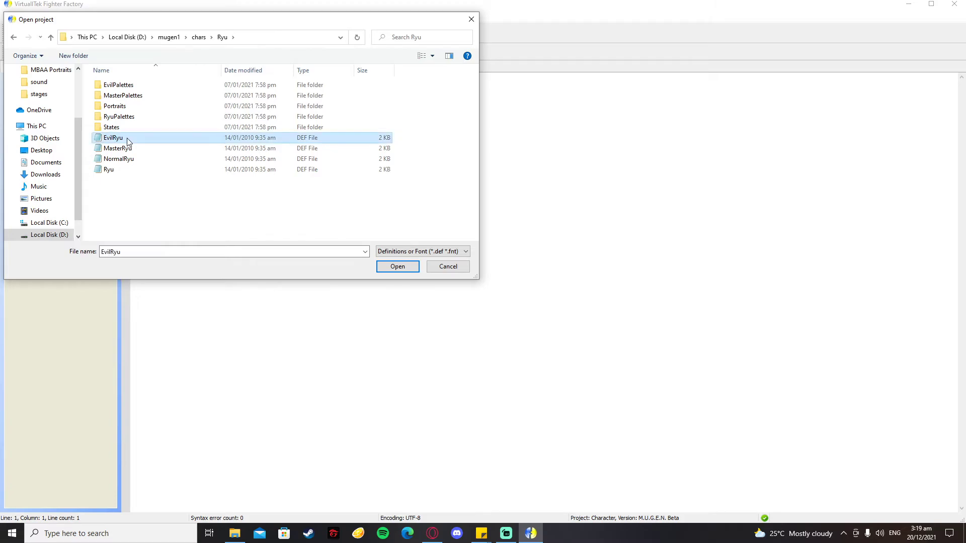
pyautogui.click(399, 269)
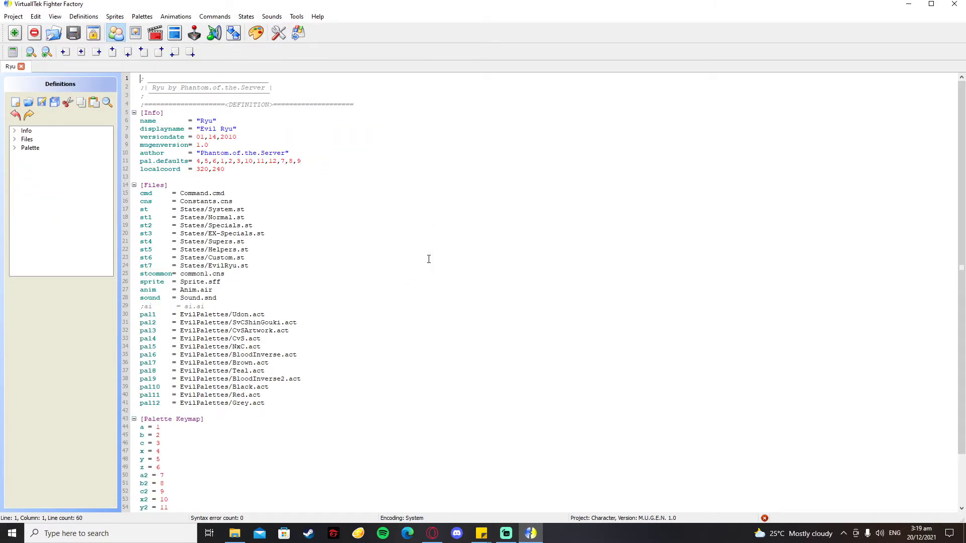
# Show the character's sprites and return to head portrait sprite 9000,0.
pyautogui.click(135, 33)
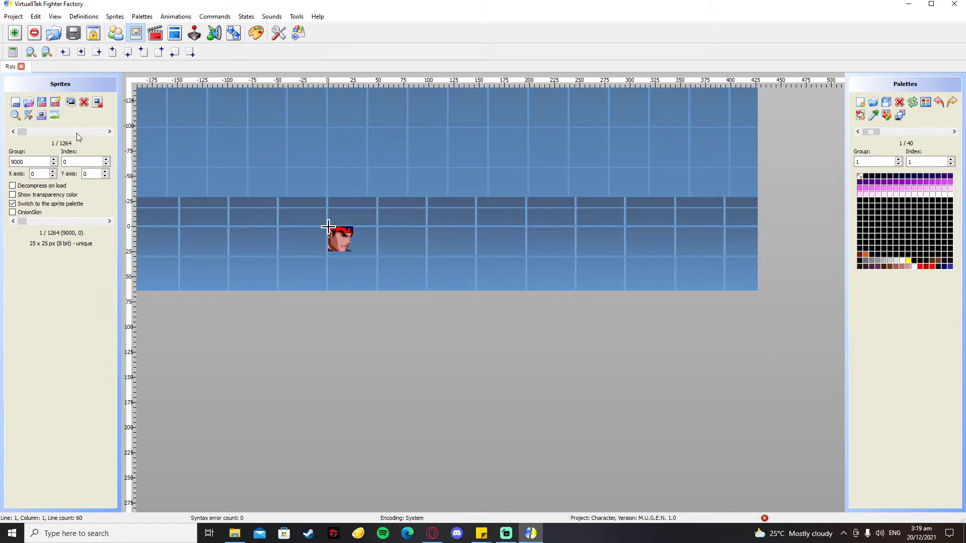
pyautogui.click(109, 132)
pyautogui.click(108, 132)
pyautogui.click(108, 132)
pyautogui.click(109, 131)
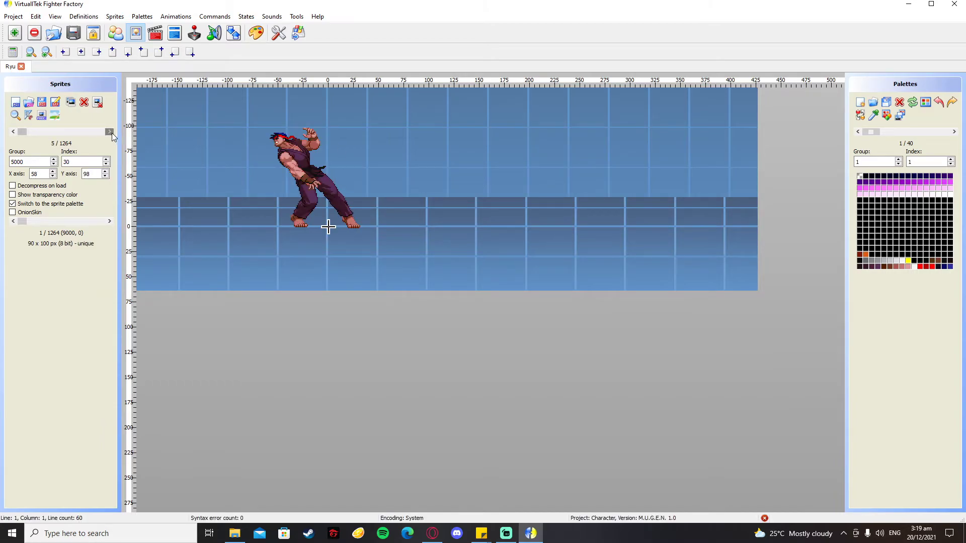
pyautogui.press('Left')
pyautogui.press('Left')
pyautogui.press('Left')
pyautogui.press('Left')
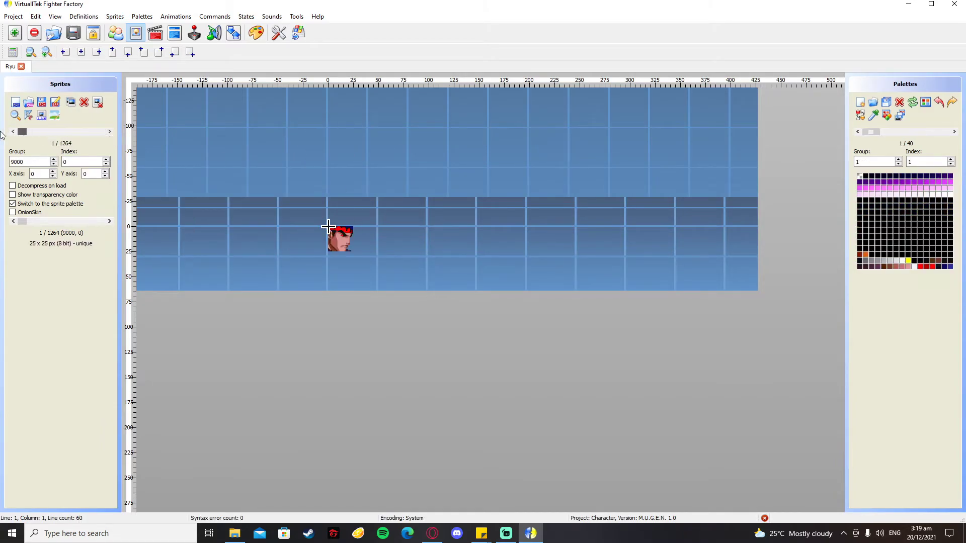
# Add Evilryu from Desktop/MBAA Portraits as a sprite, using the next free index on conflicts.
pyautogui.click(16, 103)
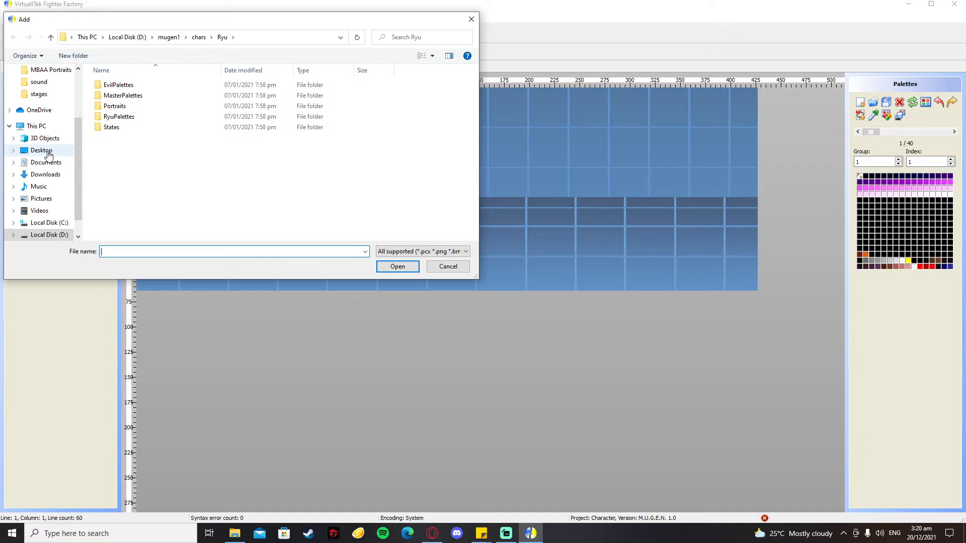
pyautogui.click(46, 152)
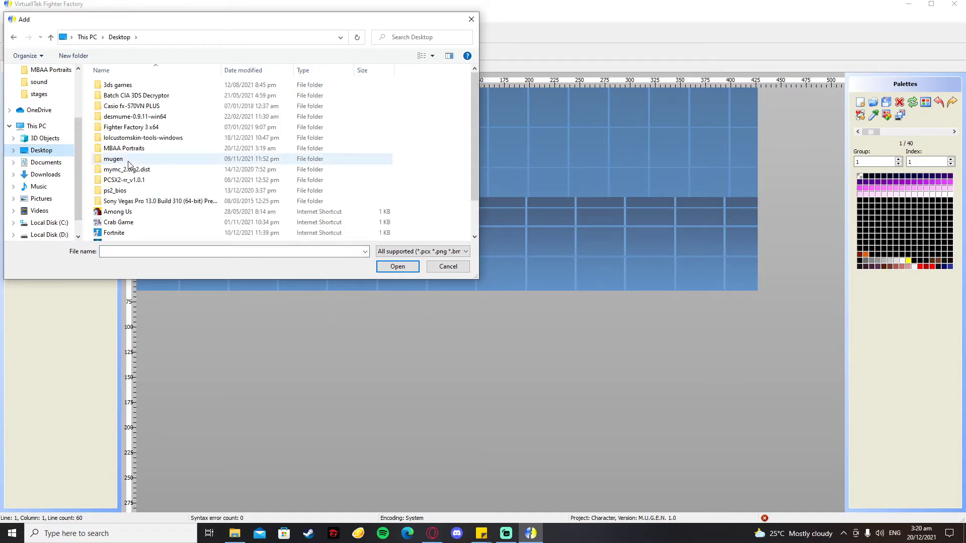
pyautogui.doubleClick(231, 148)
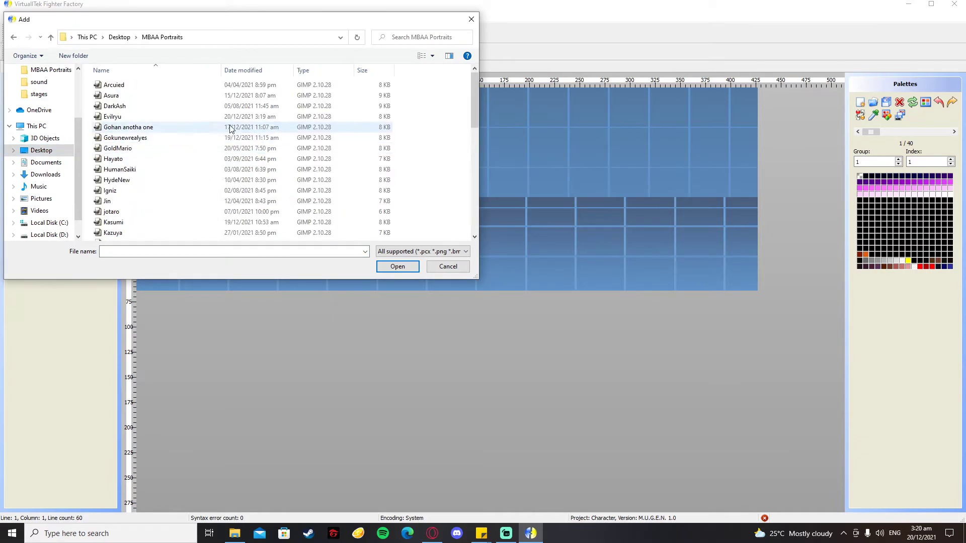
pyautogui.scroll(-1, 232, 130)
pyautogui.click(205, 188)
pyautogui.press('e')
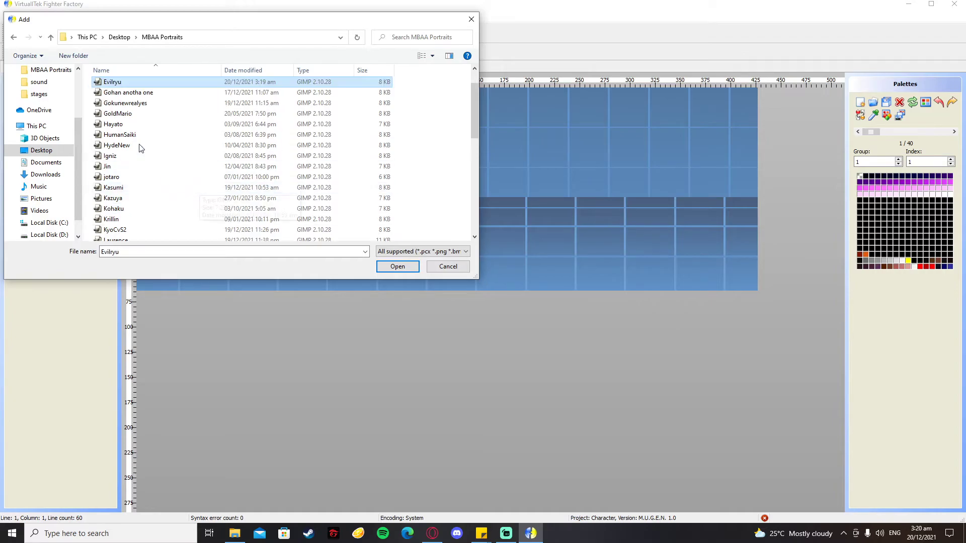
pyautogui.click(121, 82)
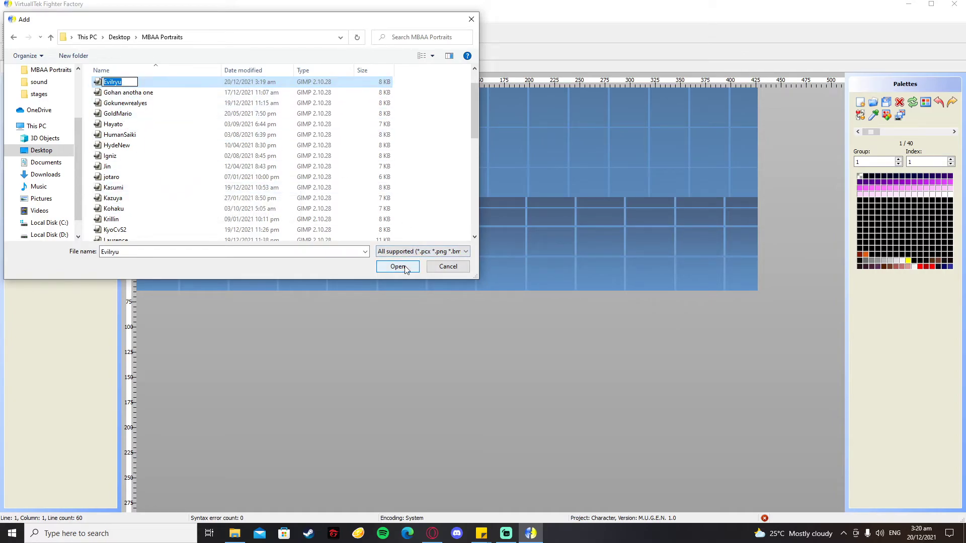
pyautogui.click(401, 266)
pyautogui.click(409, 268)
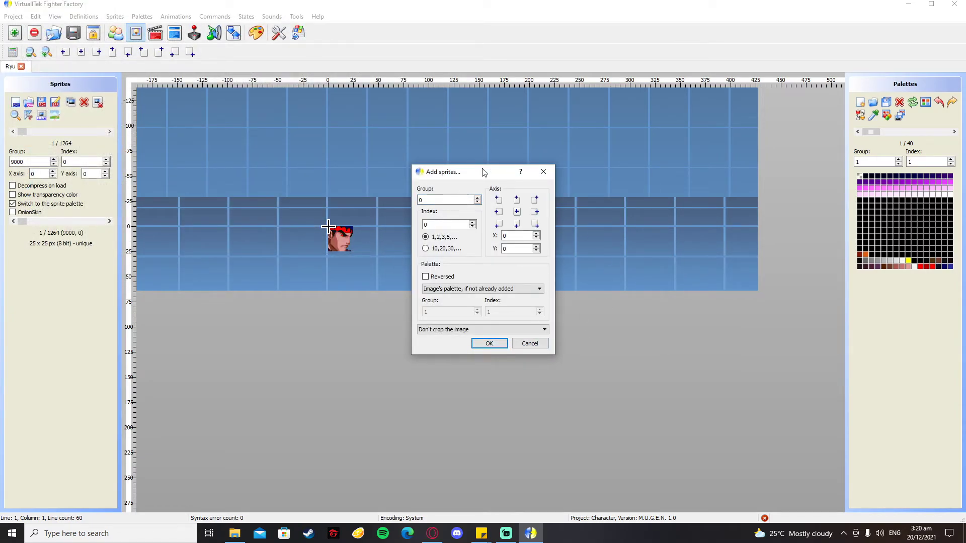
pyautogui.click(489, 343)
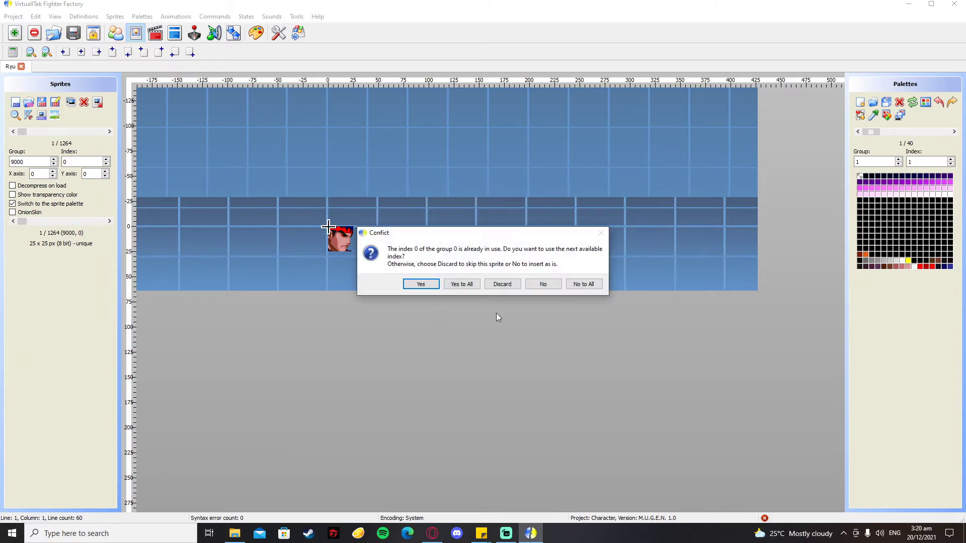
pyautogui.click(462, 285)
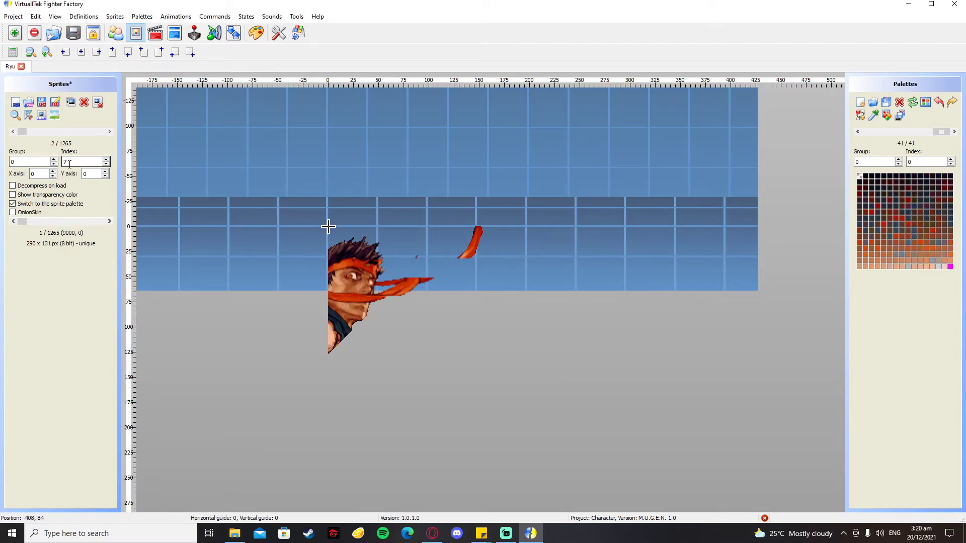
# Renumber the new portrait sprite to group 9000, index 19.
pyautogui.click(19, 161)
pyautogui.press('Tab')
pyautogui.hotkey('shift', 'Tab')
pyautogui.press('Tab')
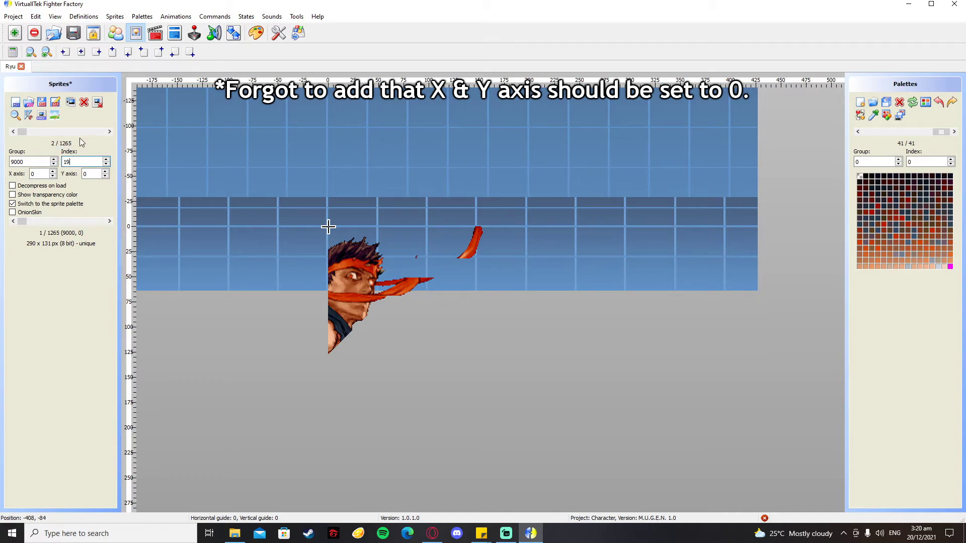
# Save the sprite file with Auto organize, then close Fighter Factory and confirm Yes.
pyautogui.click(115, 19)
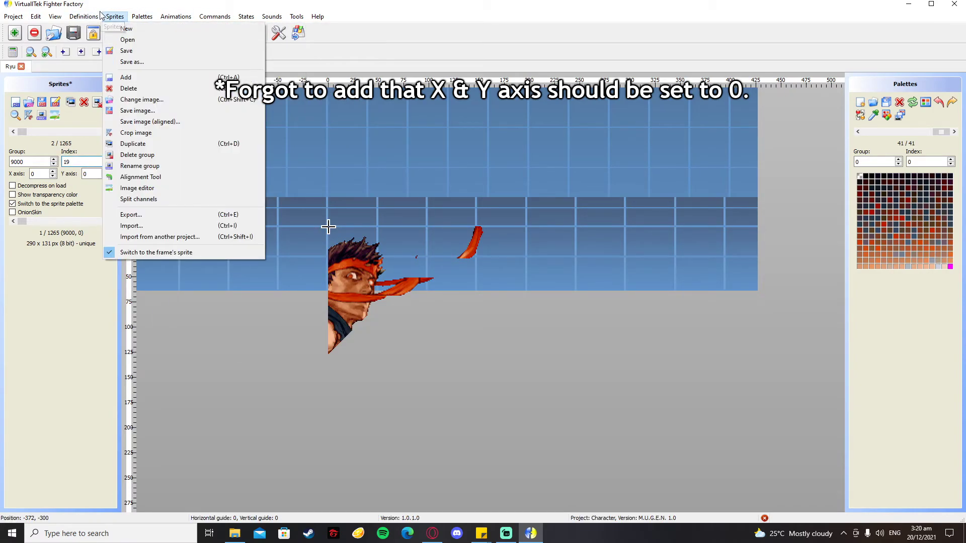
pyautogui.click(126, 51)
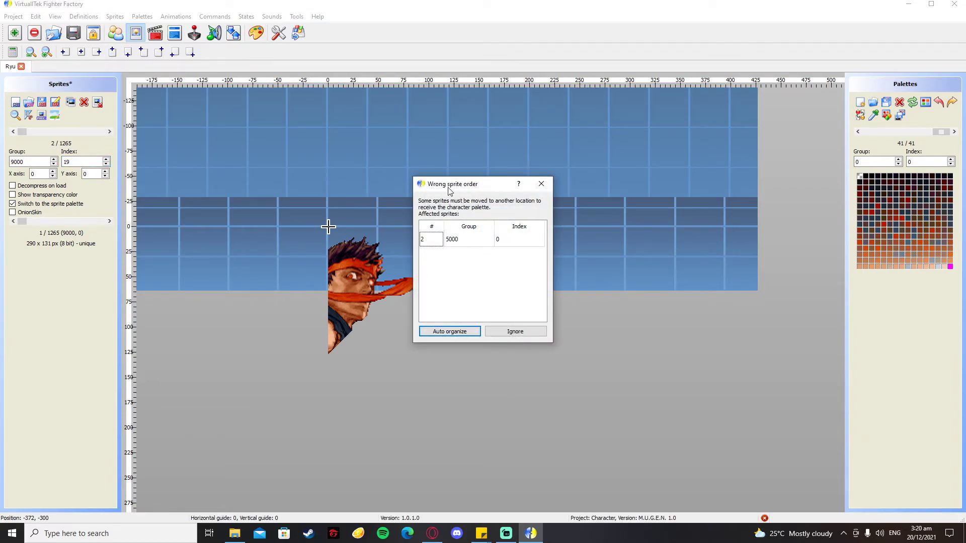
pyautogui.click(450, 333)
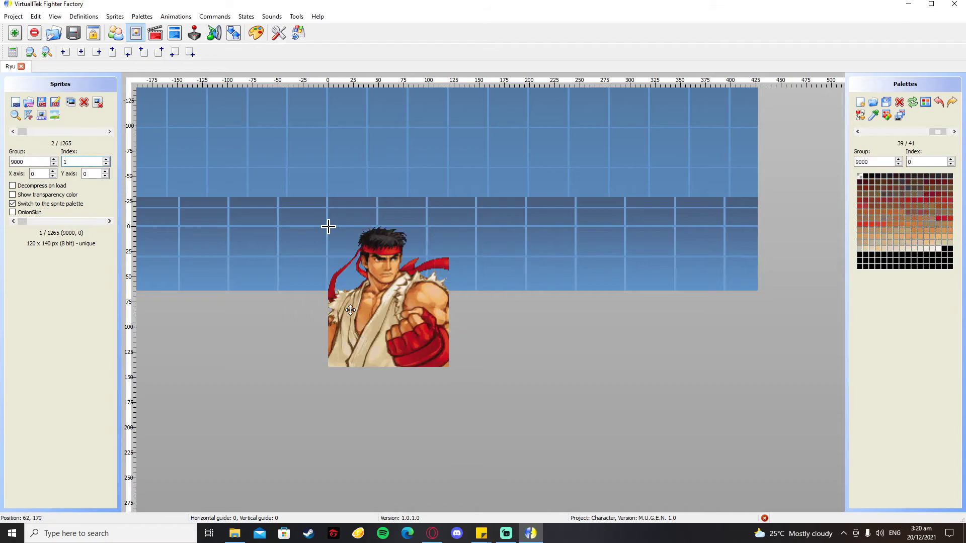
pyautogui.hotkey('alt', 'F4')
pyautogui.click(486, 277)
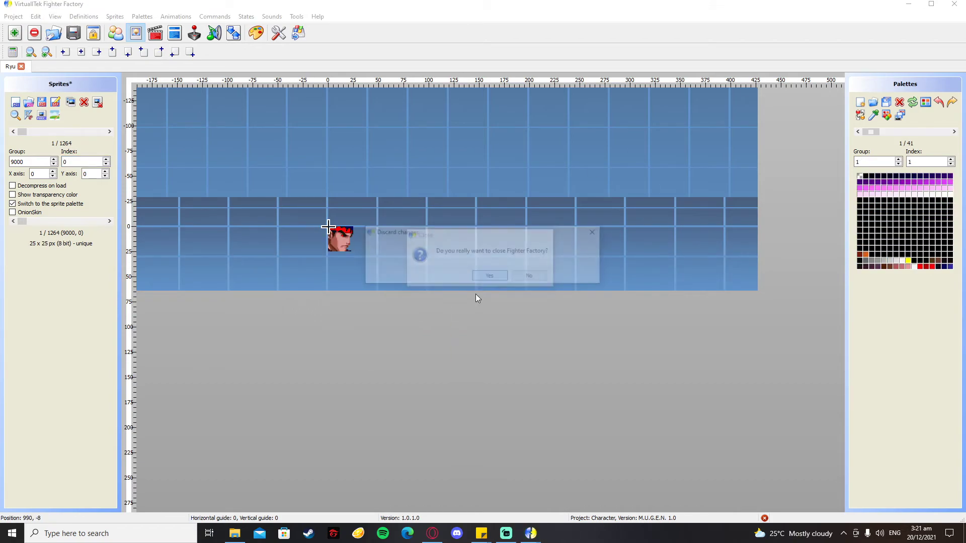
# Discard the remaining changes and launch mugen.exe from D:\mugen1.
pyautogui.click(536, 274)
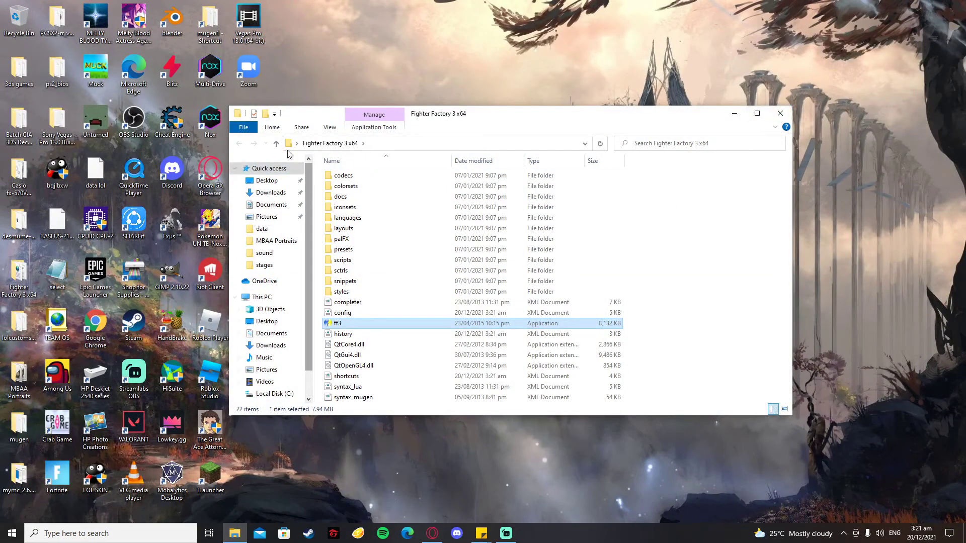
pyautogui.scroll(-1, 262, 343)
pyautogui.click(274, 373)
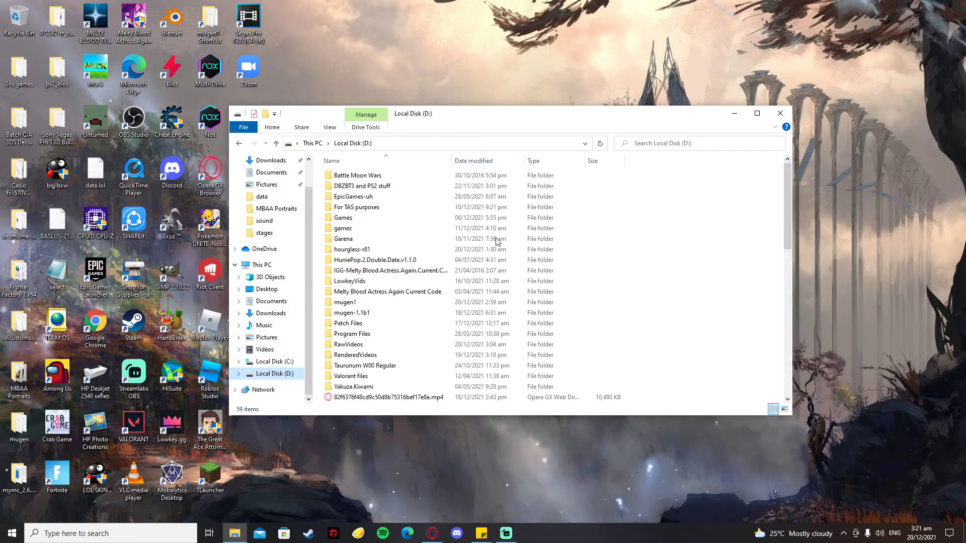
pyautogui.doubleClick(347, 303)
pyautogui.click(357, 304)
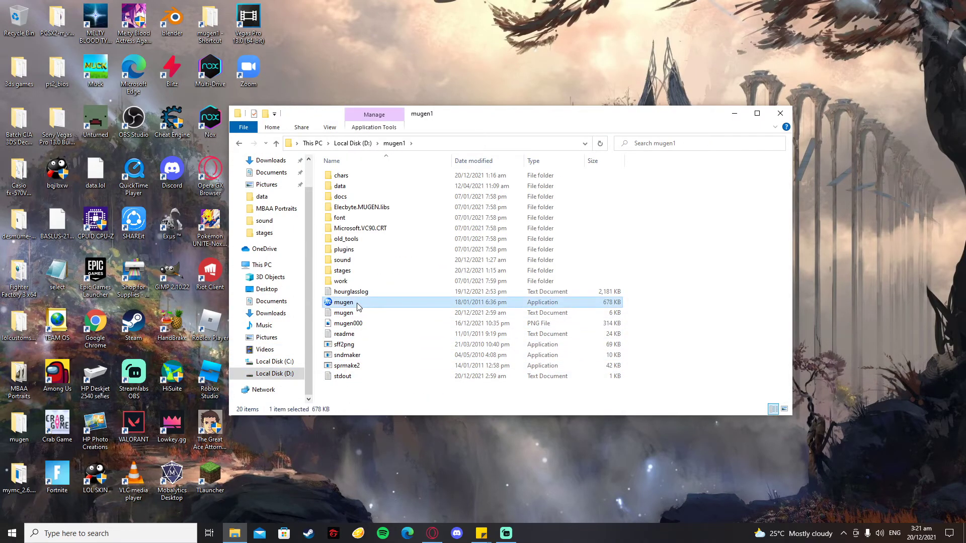
pyautogui.doubleClick(359, 305)
pyautogui.click(508, 537)
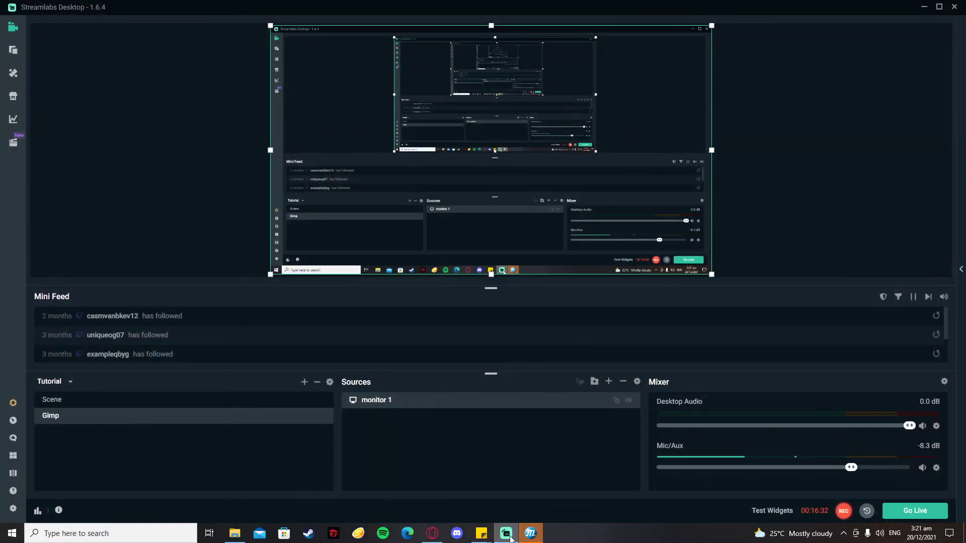
# Enter Training mode and pick Evil Ryu versus Super Goku.
pyautogui.click(507, 535)
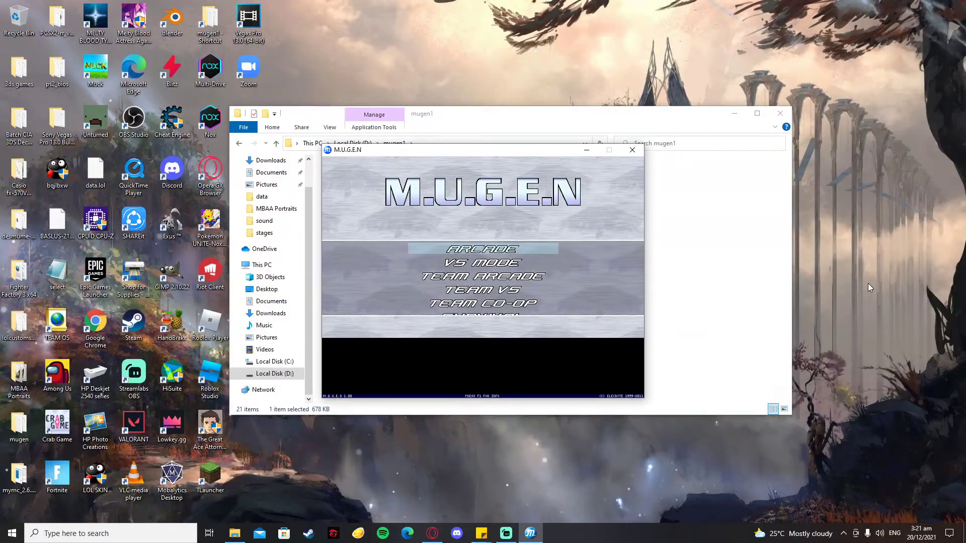
pyautogui.press('Down')
pyautogui.press('Down')
pyautogui.press('Down')
pyautogui.press('Down')
pyautogui.press('Down')
pyautogui.press('Down')
pyautogui.press('Down')
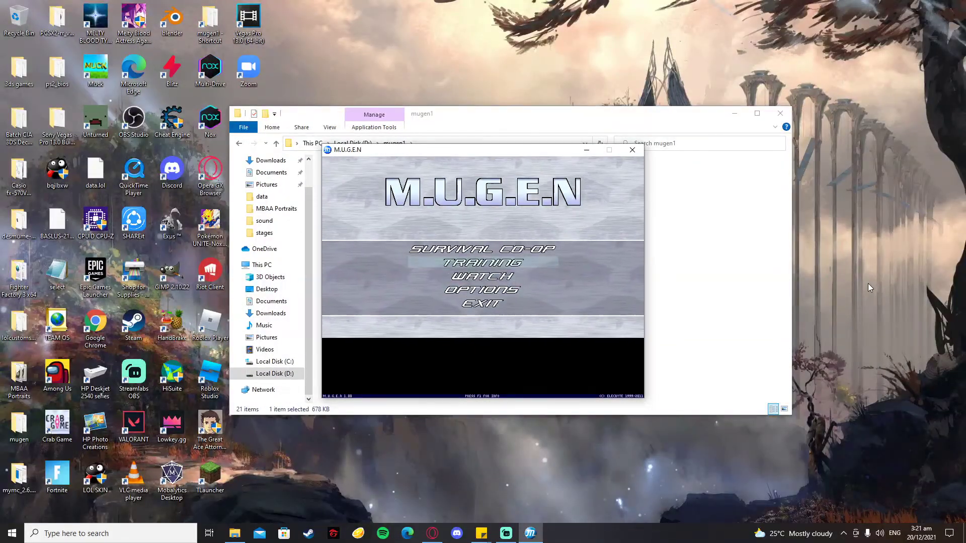
pyautogui.press('Return')
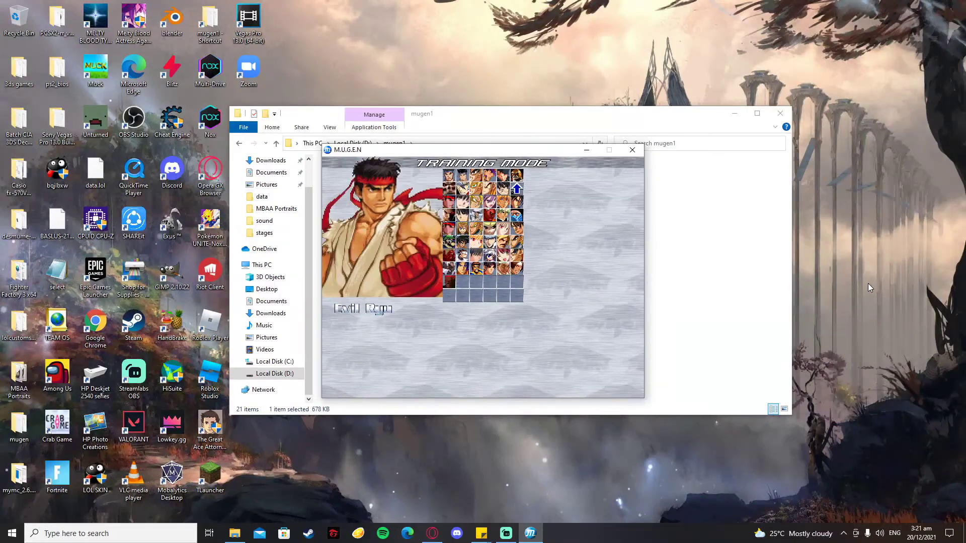
pyautogui.press('Return')
pyautogui.press('Left')
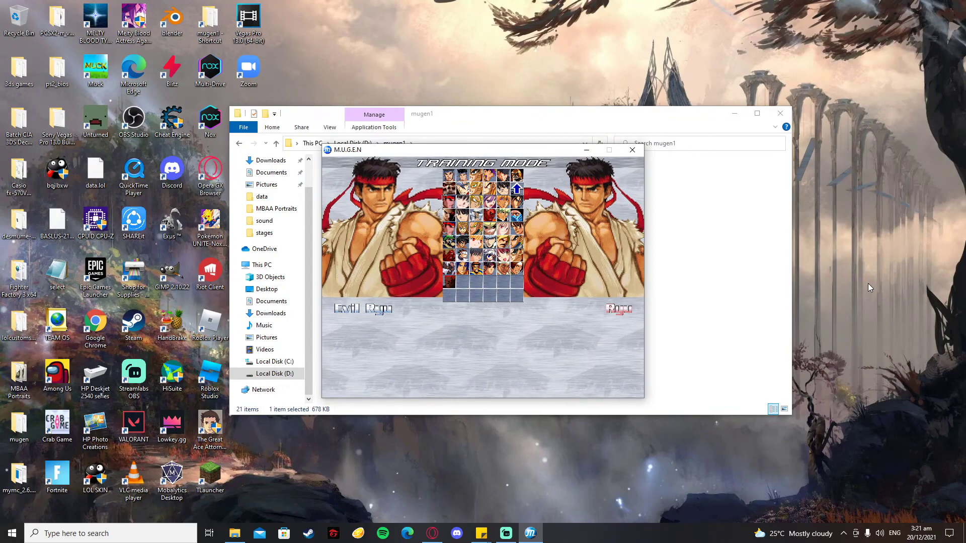
pyautogui.press('Left')
pyautogui.press('Right')
pyautogui.press('Down')
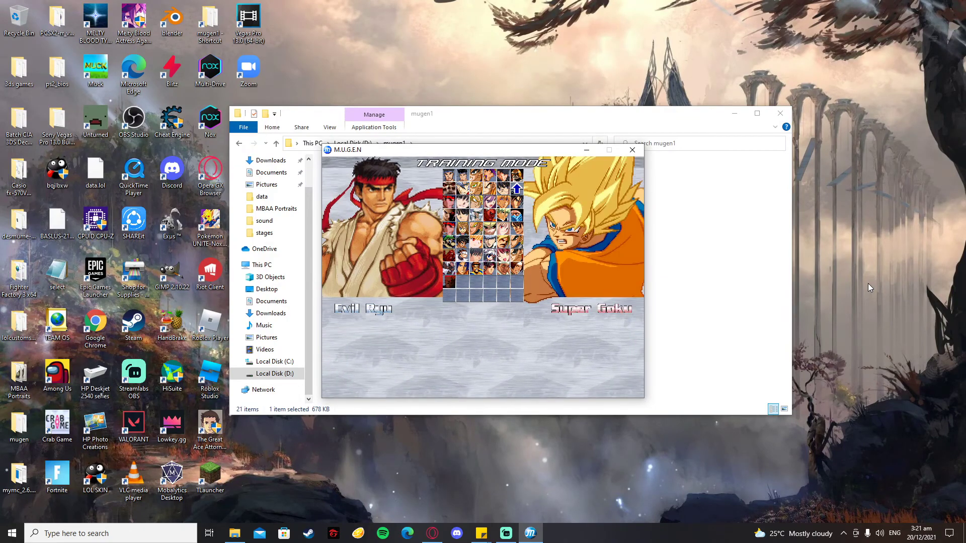
pyautogui.press('Return')
# Start the match on a random stage, then escape back to character select.
pyautogui.press('Right')
pyautogui.press('Left')
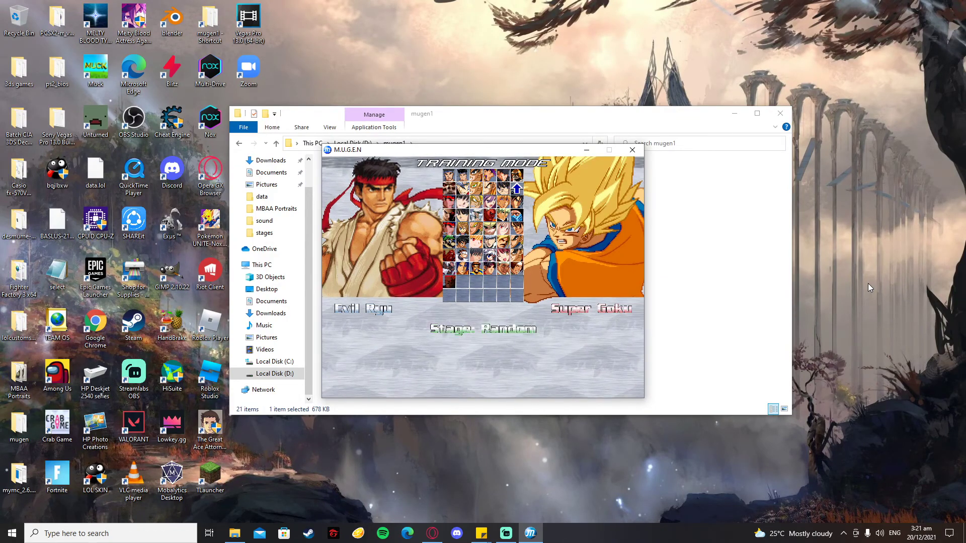
pyautogui.press('Return')
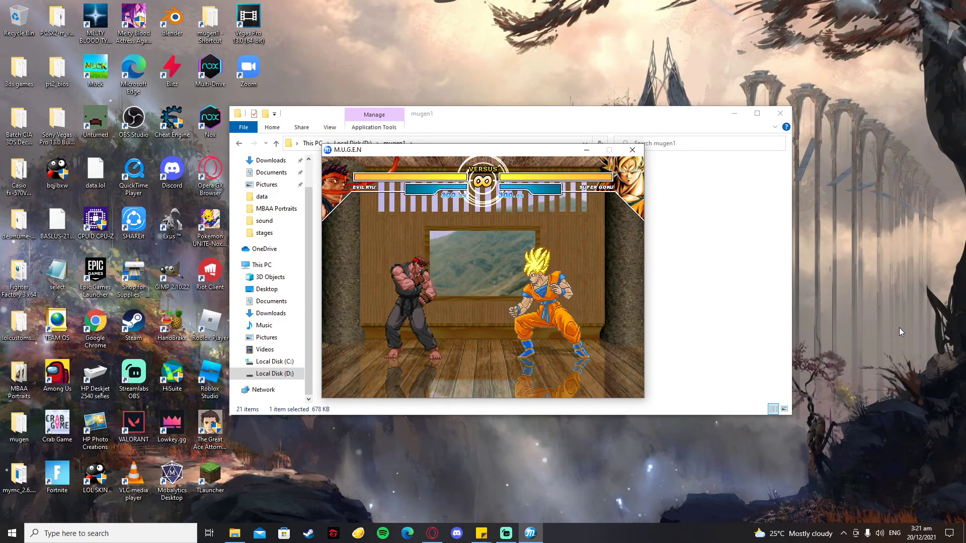
pyautogui.press('Escape')
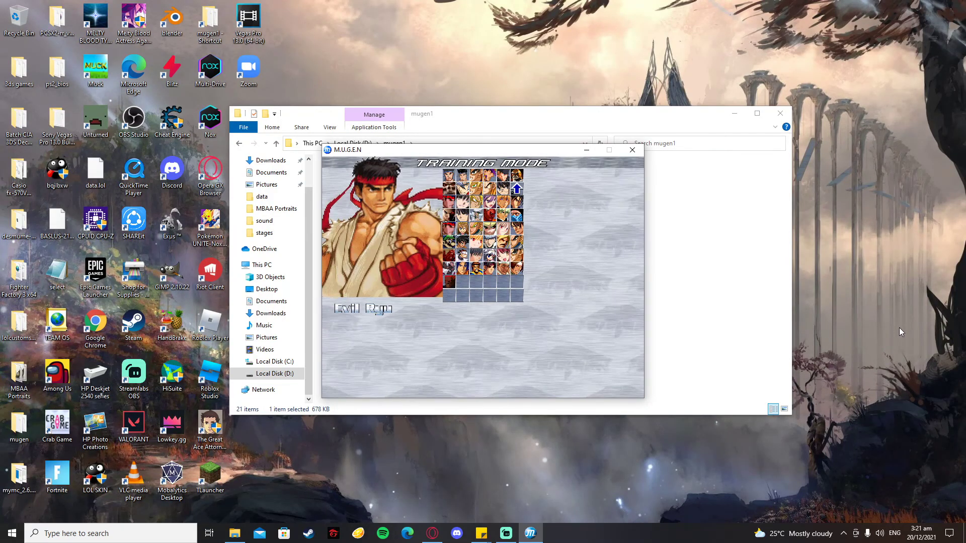